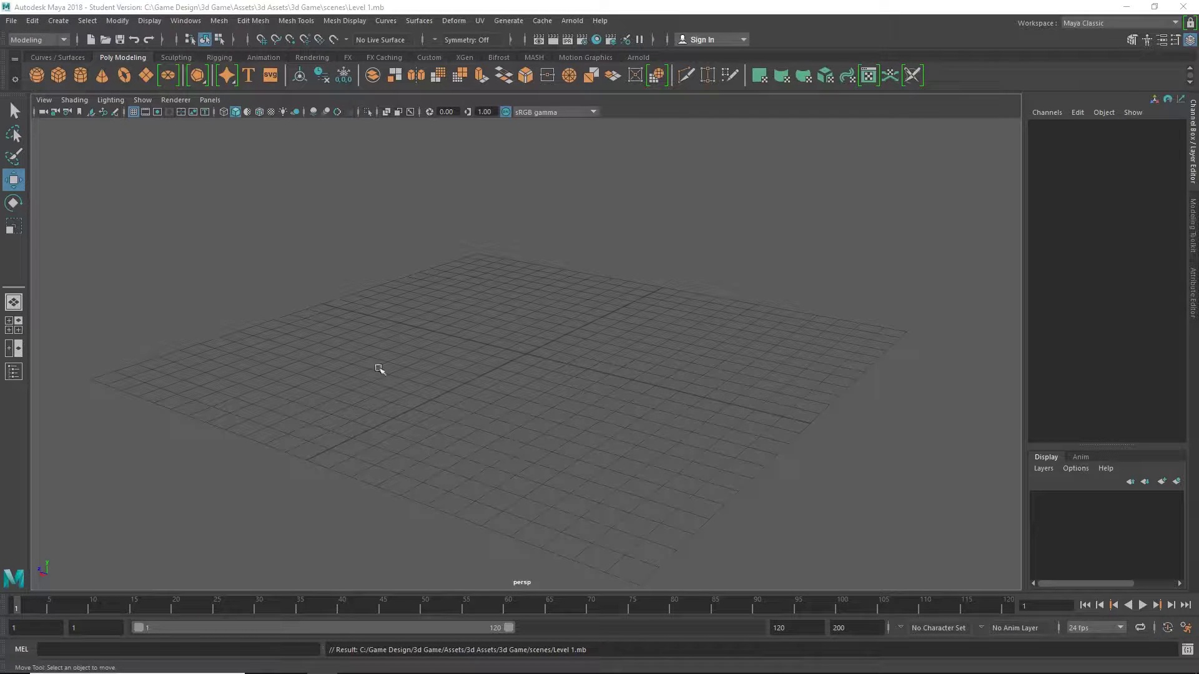
Save the scene, switch to Four View, and create a poly sphere at the origin, then deselect it
key(ctrl+s)
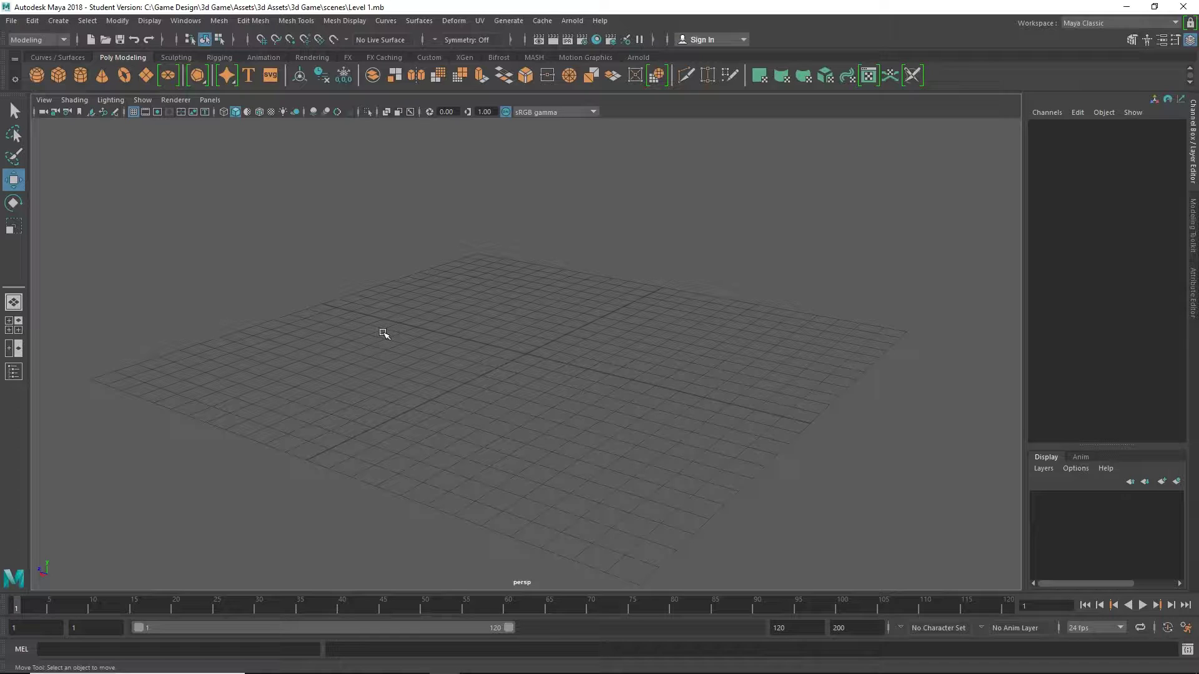
click(14, 330)
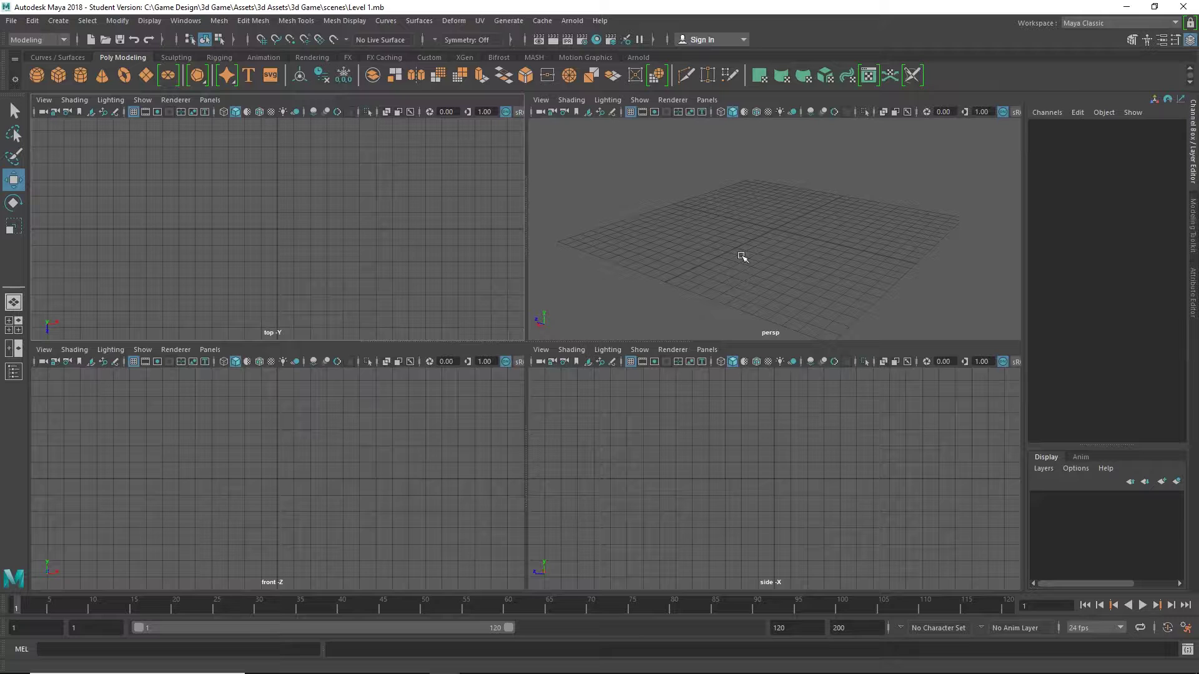
click(38, 75)
click(415, 291)
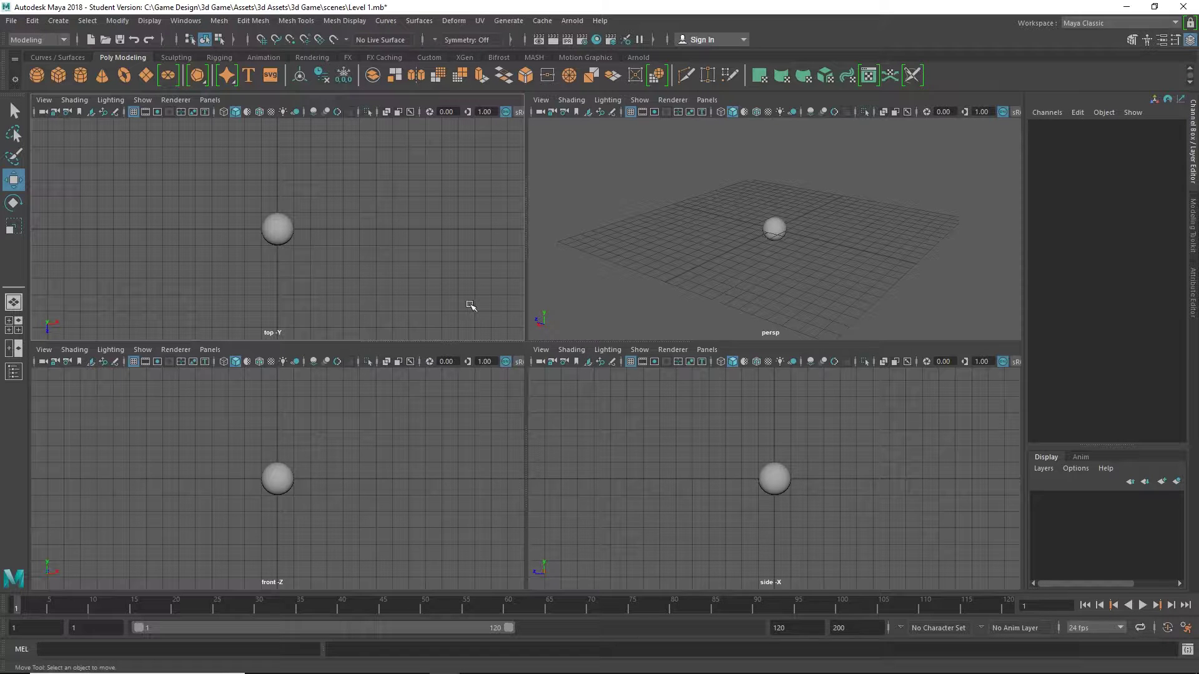
Toggle between single and four-view layouts, briefly maximizing top and perspective, ending in Four View
click(12, 305)
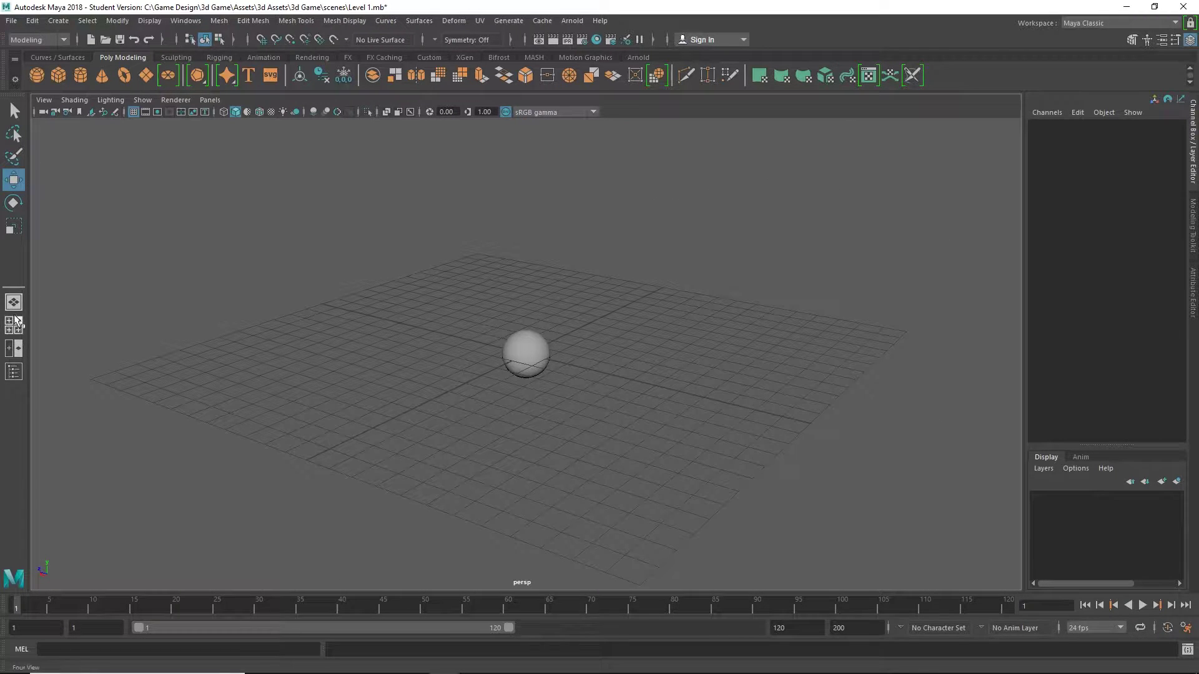
click(13, 304)
click(14, 305)
click(14, 305)
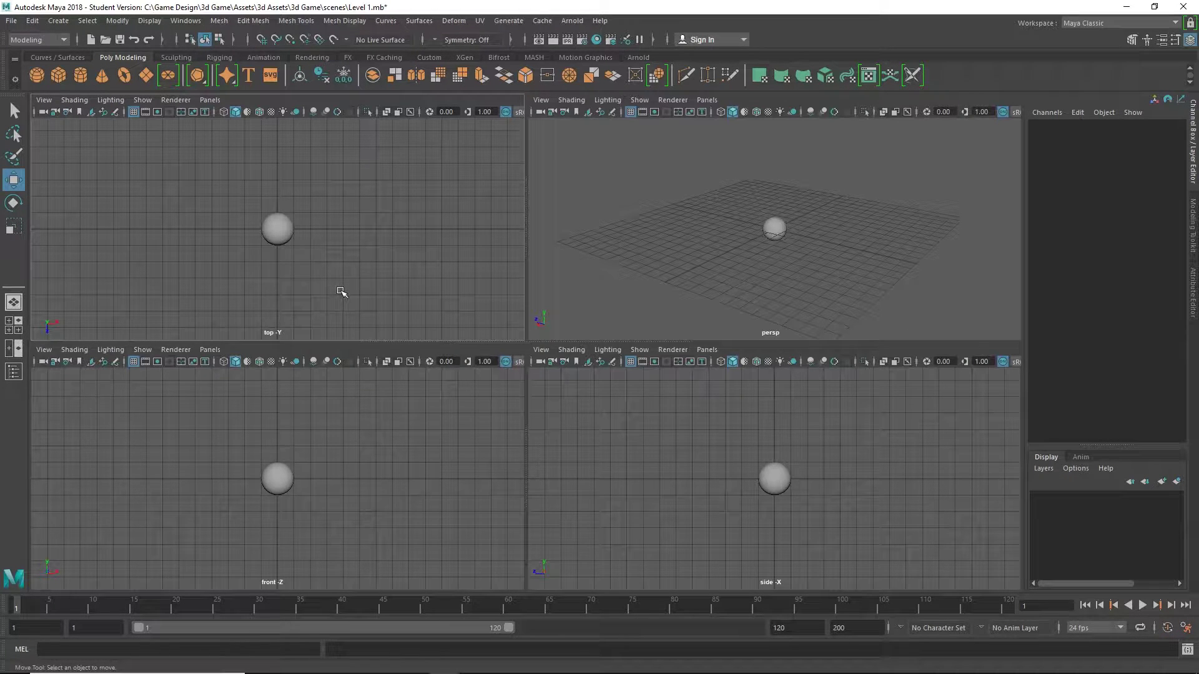
key(space)
key(space)
key(space)
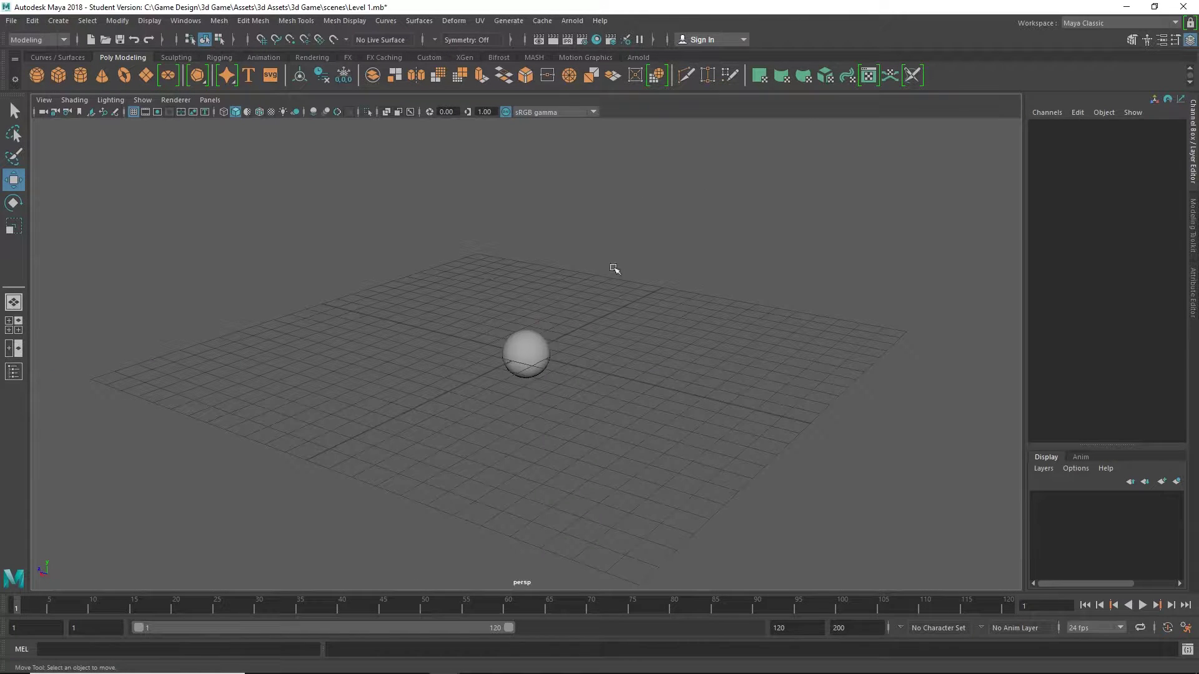
key(space)
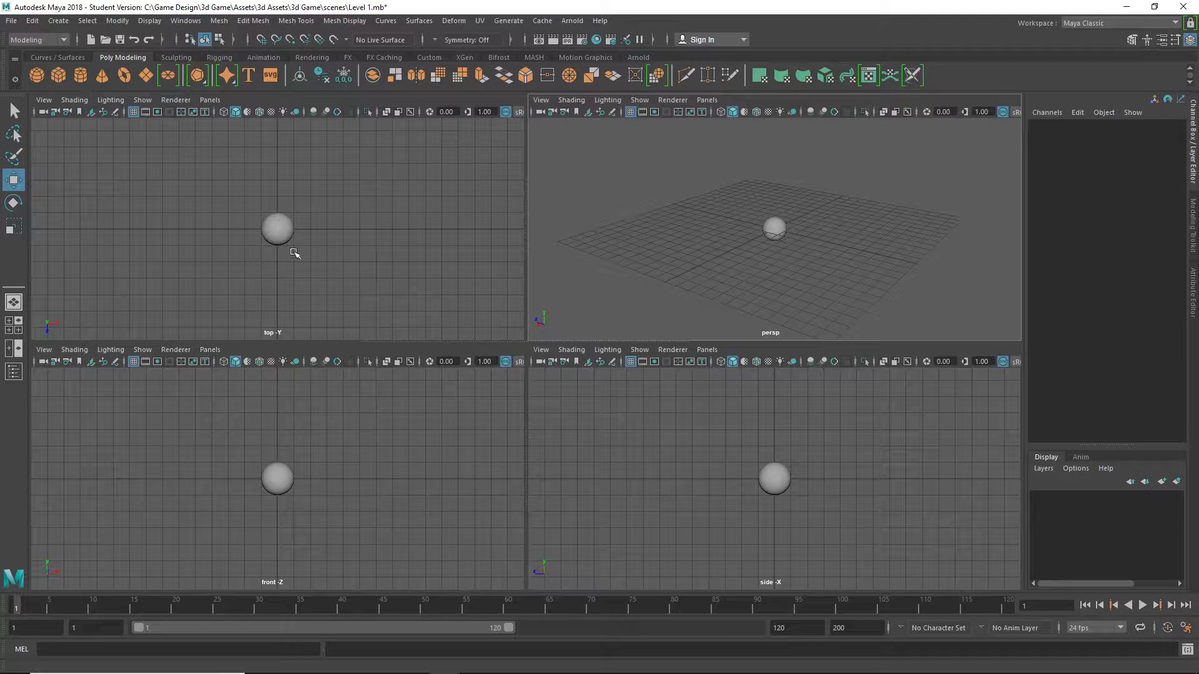
key(space)
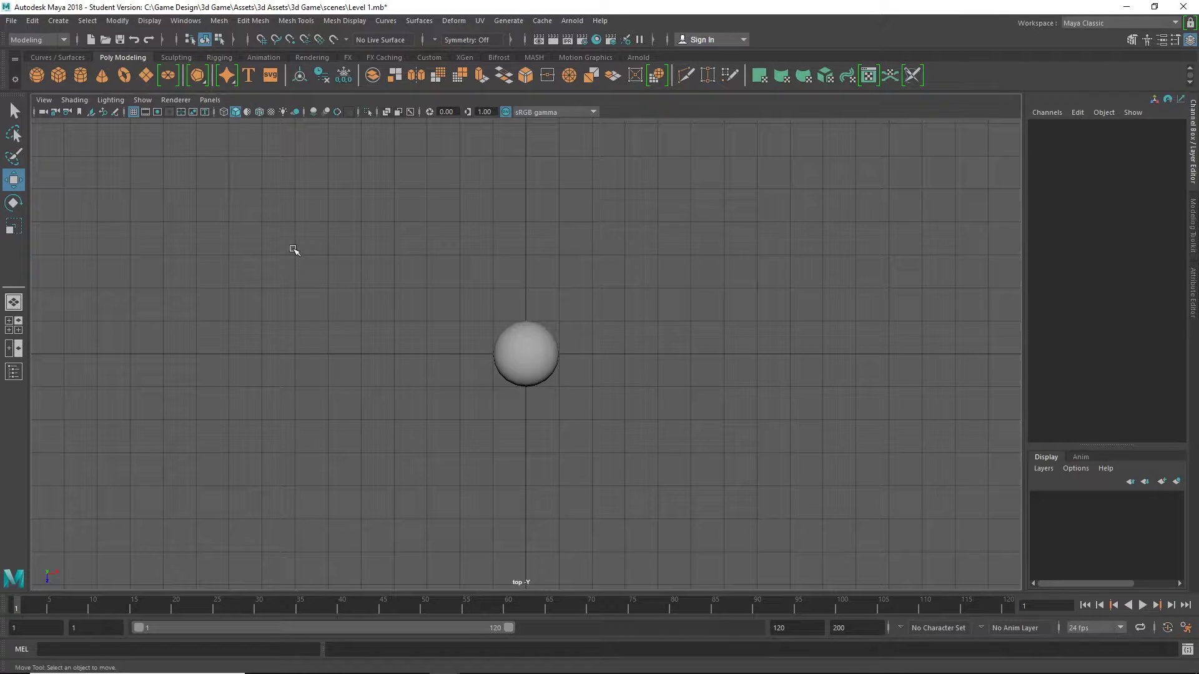
key(space)
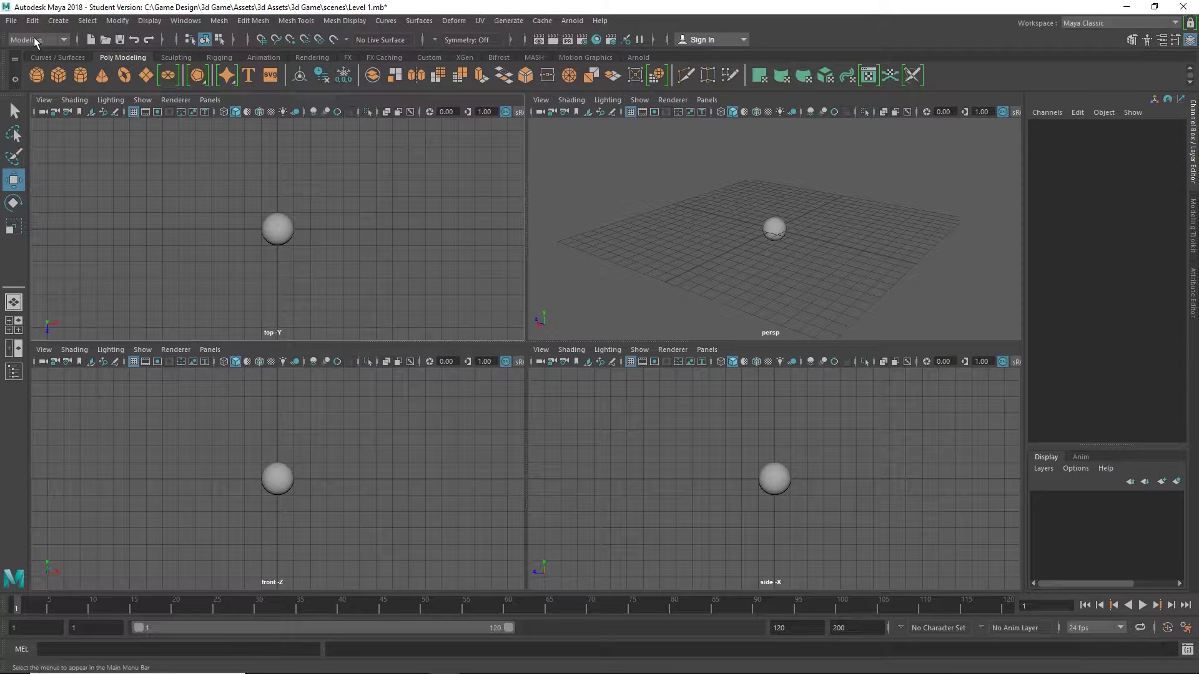
click(61, 38)
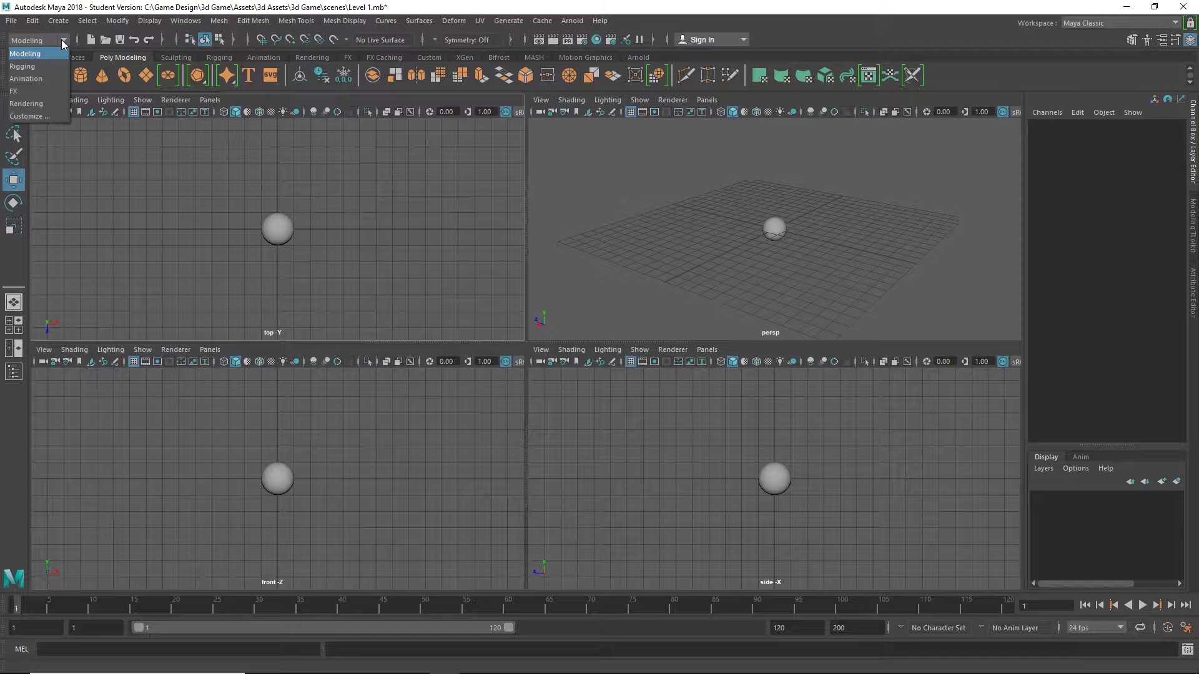
click(29, 80)
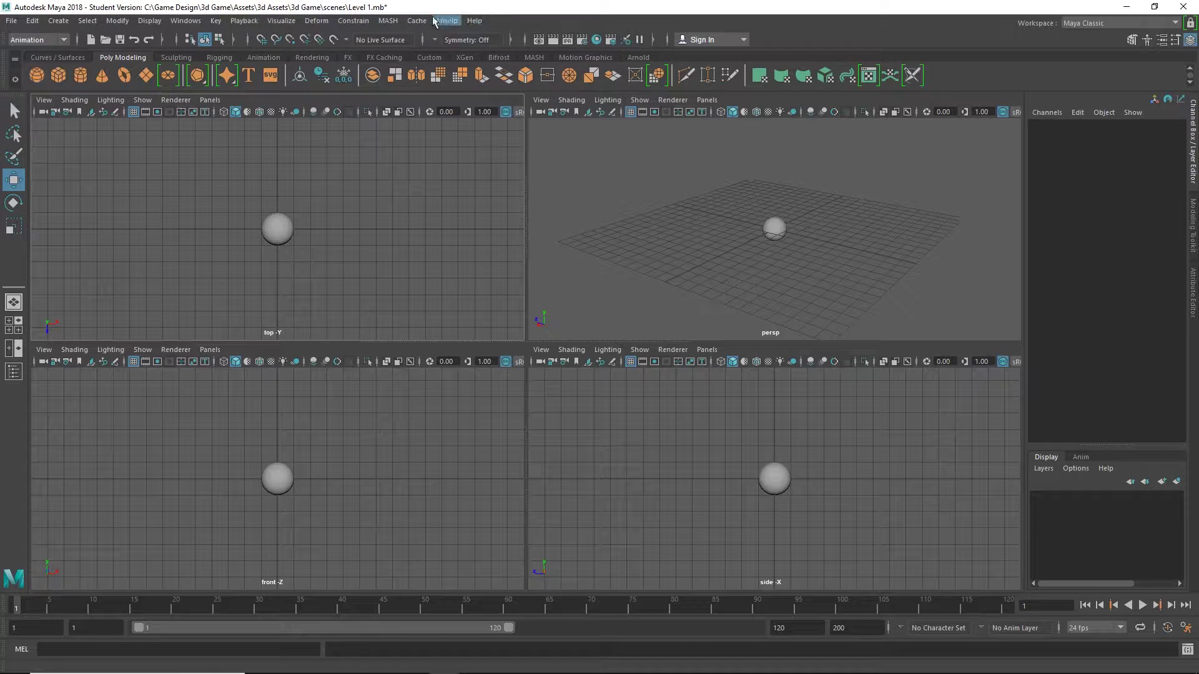
click(37, 39)
click(29, 68)
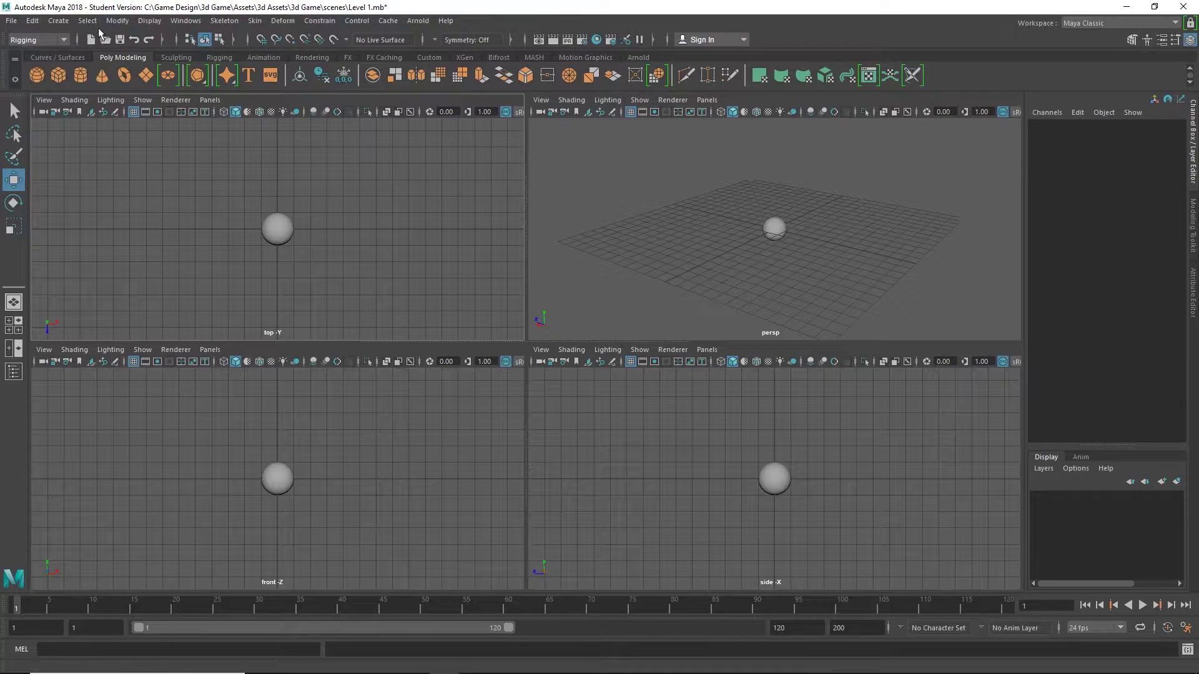
click(57, 42)
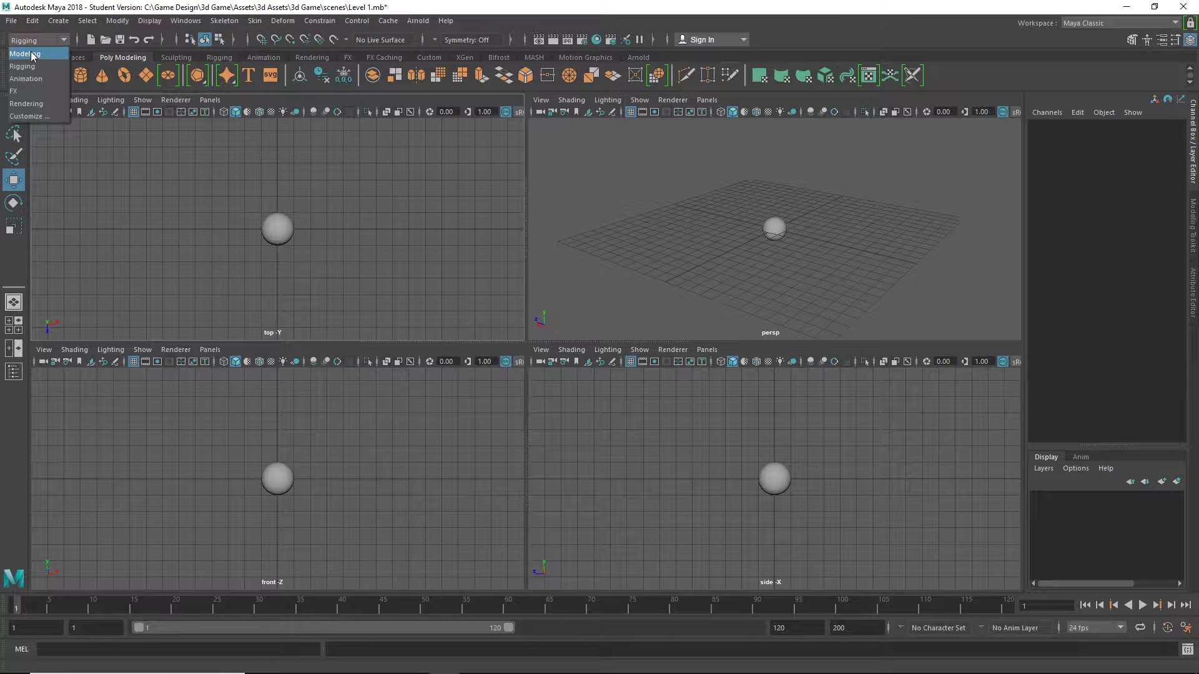
click(33, 56)
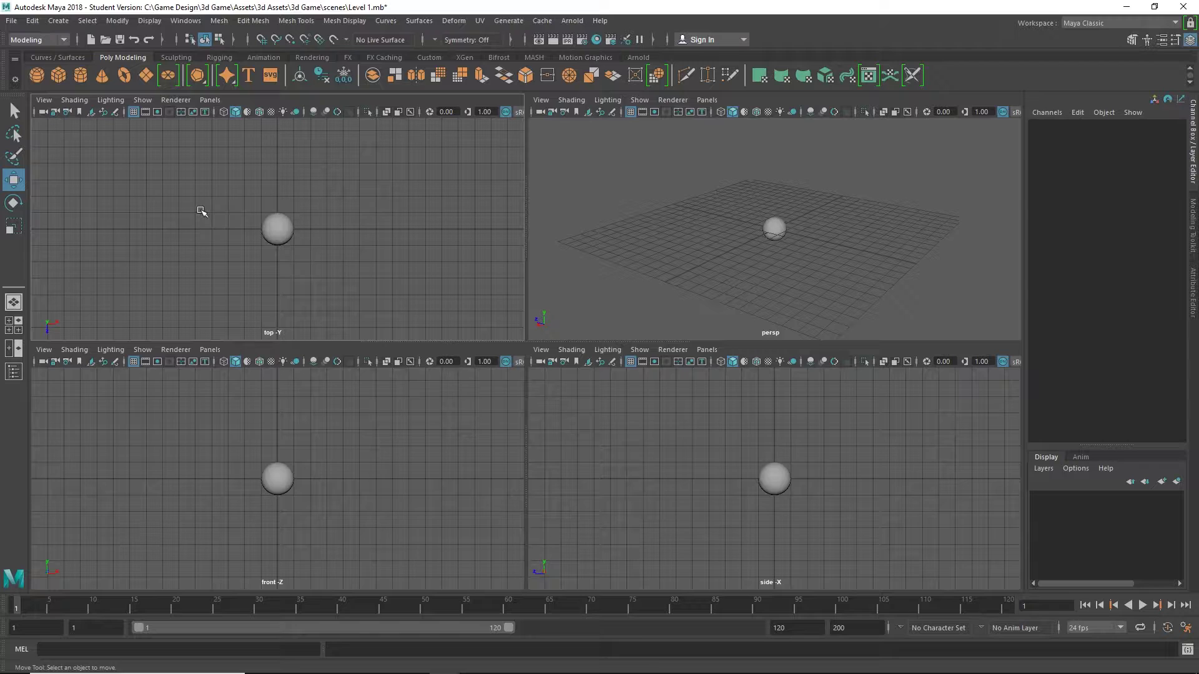
Select the sphere, maximize the perspective view, and frame it closely
click(277, 225)
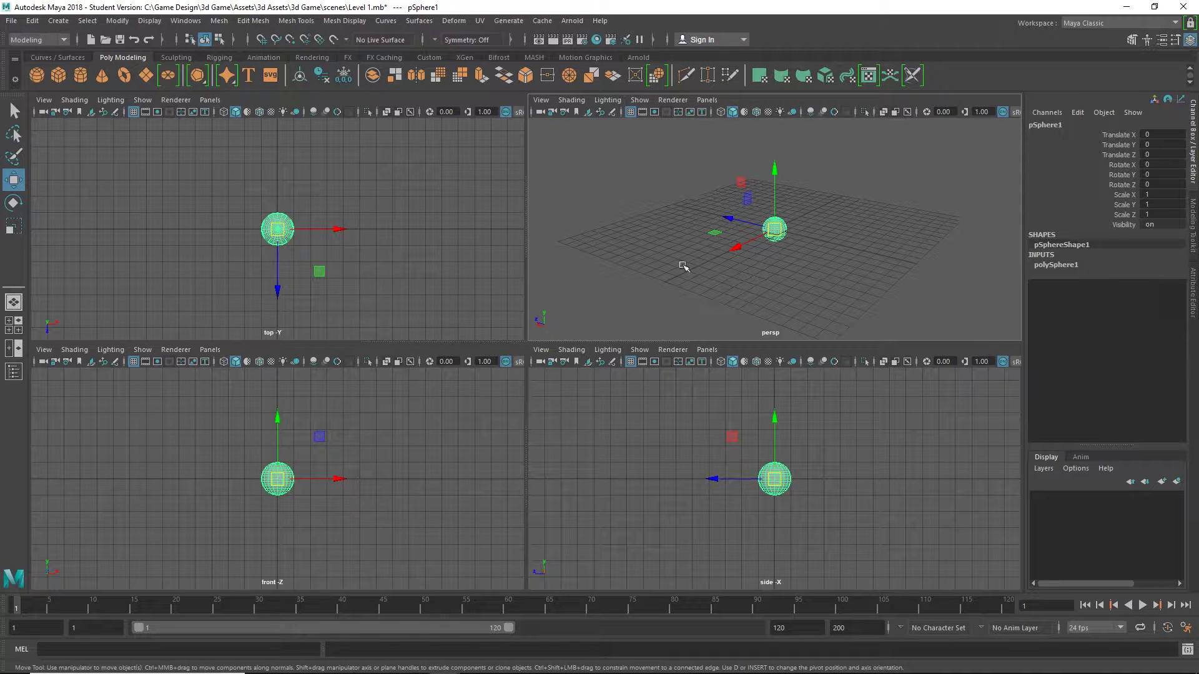
click(715, 232)
key(space)
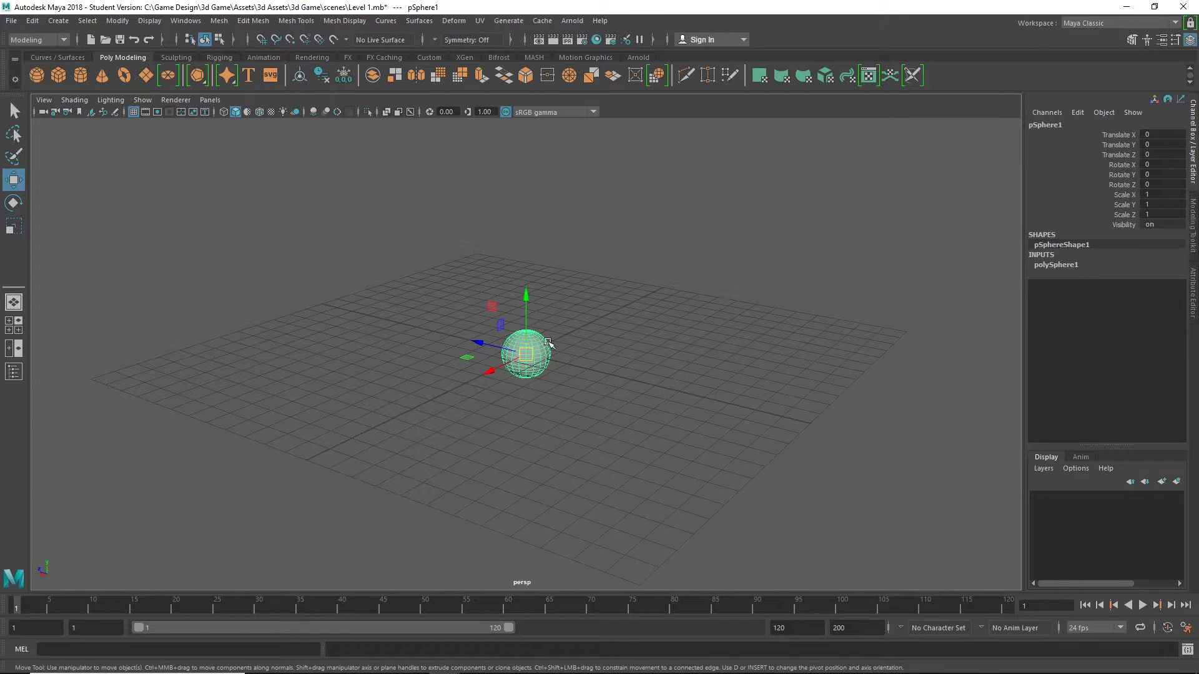
key(f)
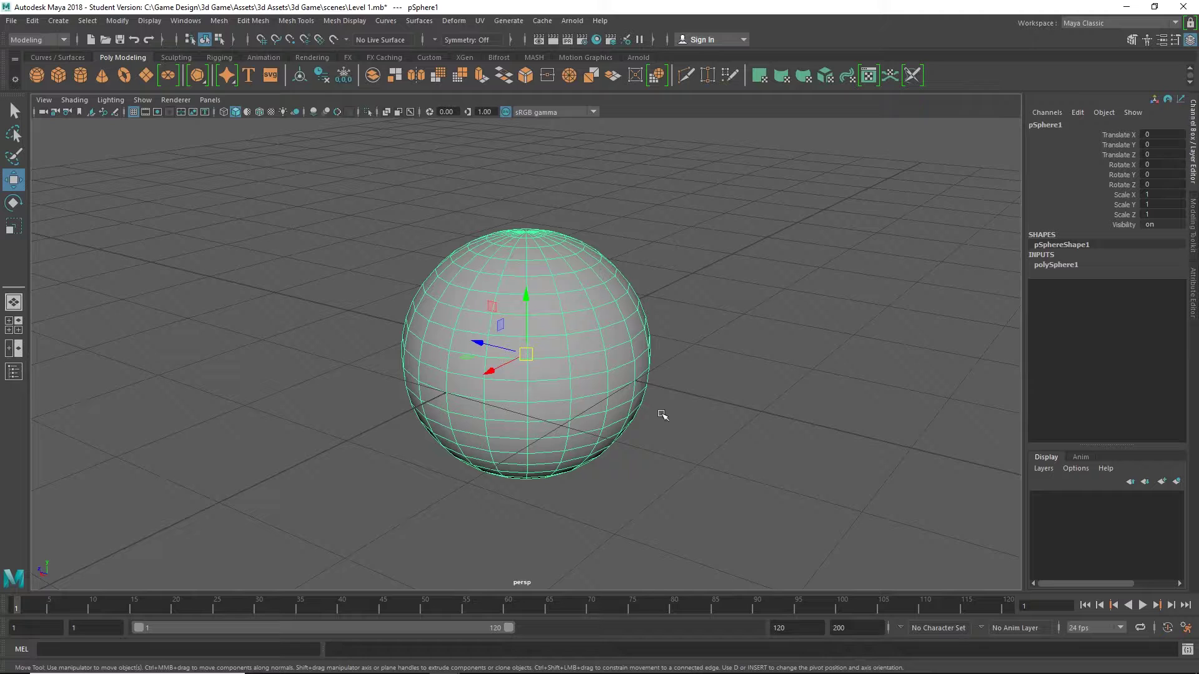
Switch the sphere to face mode and select individual faces on its front
right_click(572, 282)
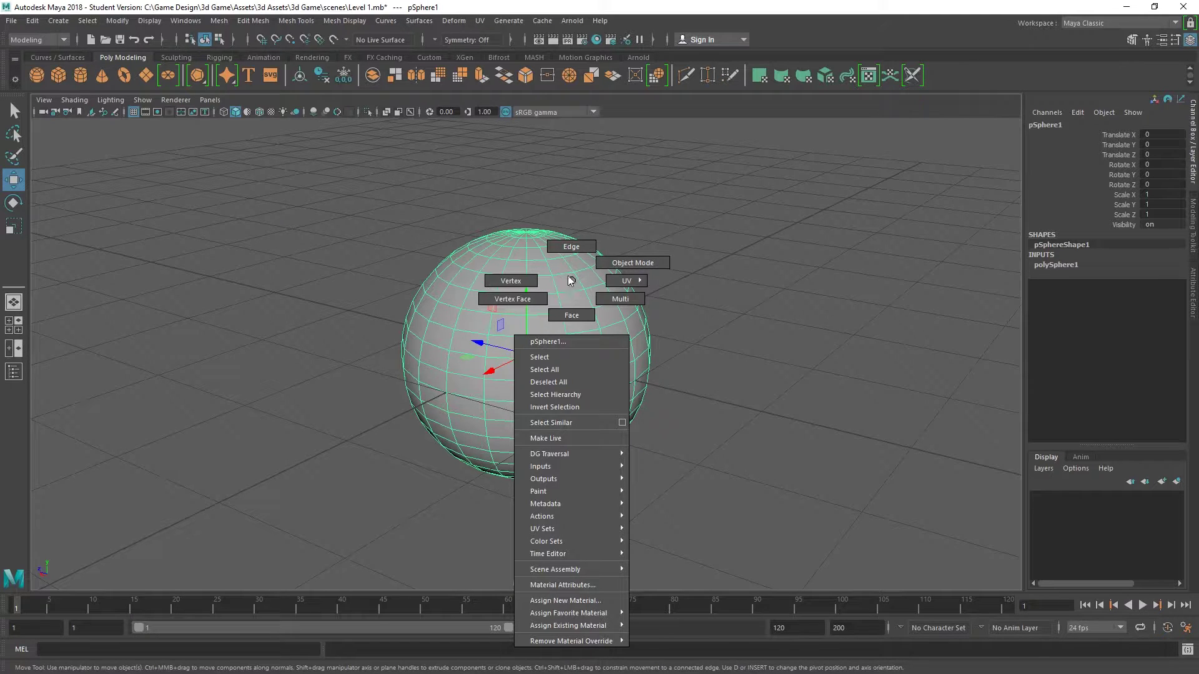
mouse_move(572, 281)
right_down()
mouse_move(627, 263)
mouse_move(621, 298)
mouse_move(518, 298)
mouse_move(522, 282)
mouse_move(569, 318)
mouse_move(518, 299)
mouse_move(543, 262)
mouse_move(572, 249)
mouse_move(524, 284)
mouse_move(570, 318)
mouse_move(523, 284)
mouse_move(583, 250)
mouse_move(575, 316)
right_up()
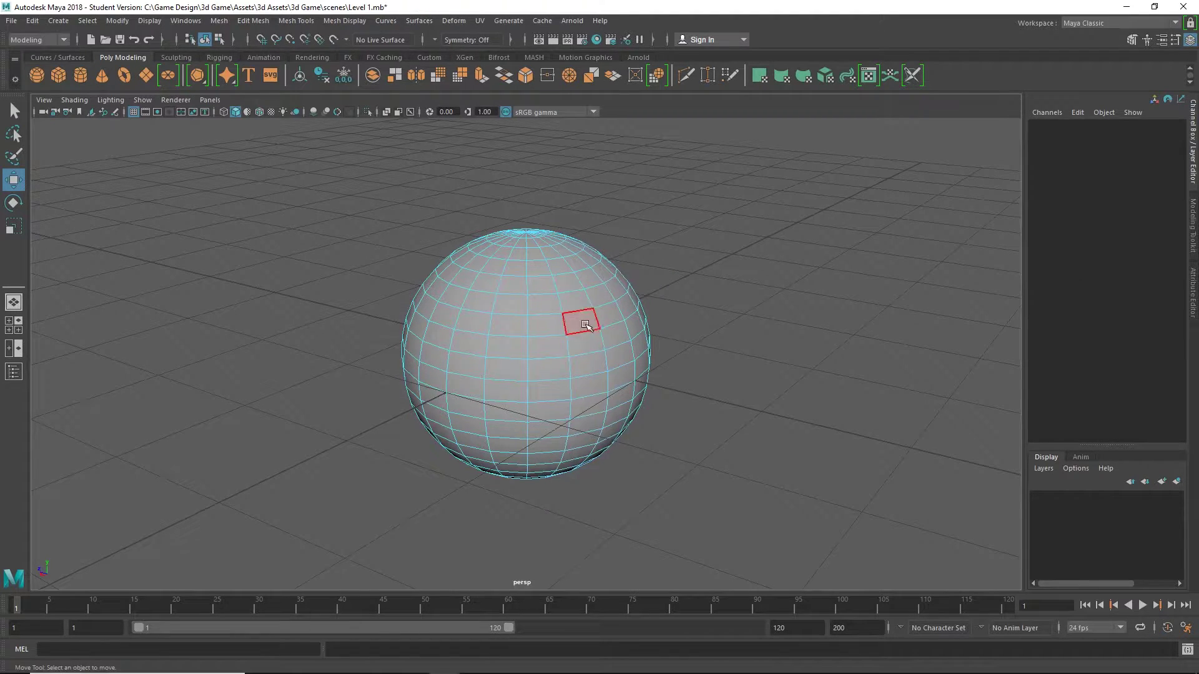
click(548, 349)
click(548, 369)
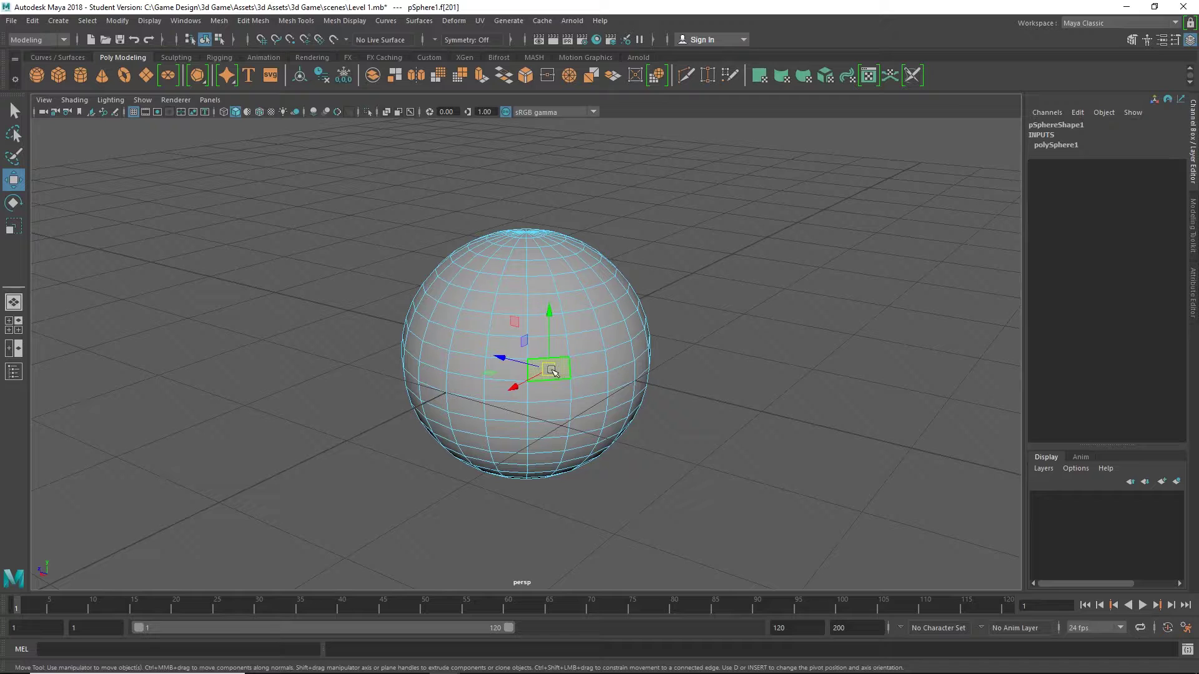
click(552, 392)
click(544, 308)
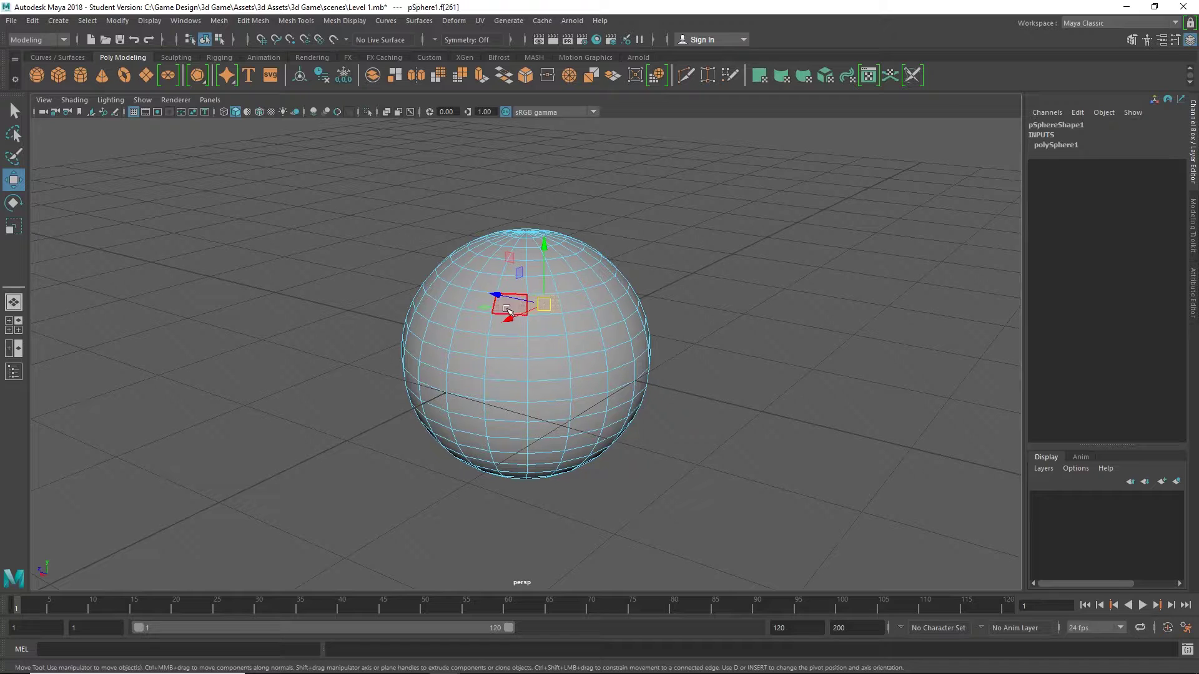
click(512, 306)
Add neighbouring and lower faces to build a patch on the sphere's front
click(518, 334)
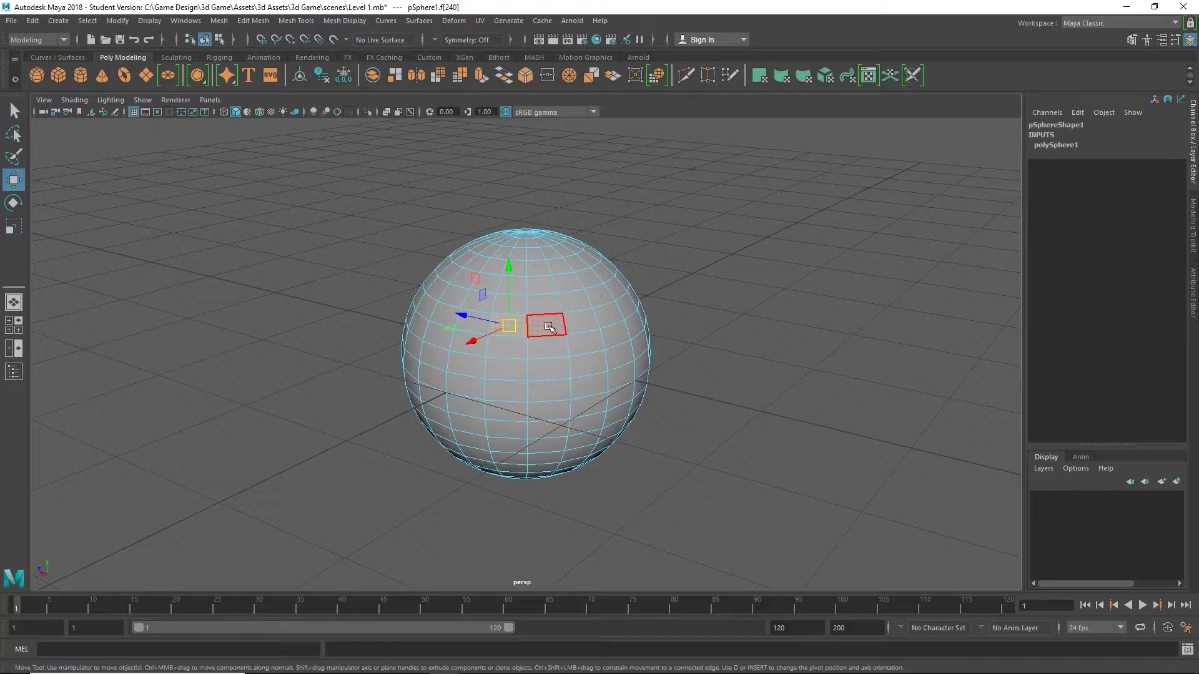
shift+click(546, 334)
shift+click(503, 343)
shift+click(504, 364)
shift+click(549, 367)
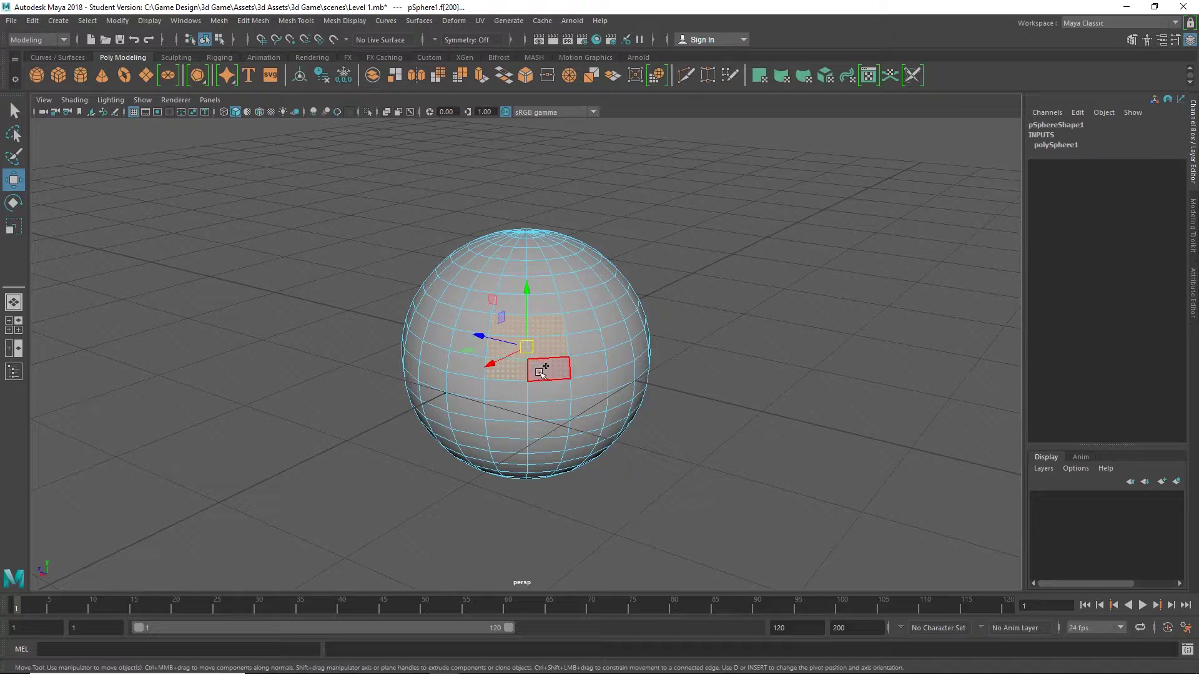
shift+click(544, 390)
shift+click(507, 410)
shift+click(542, 413)
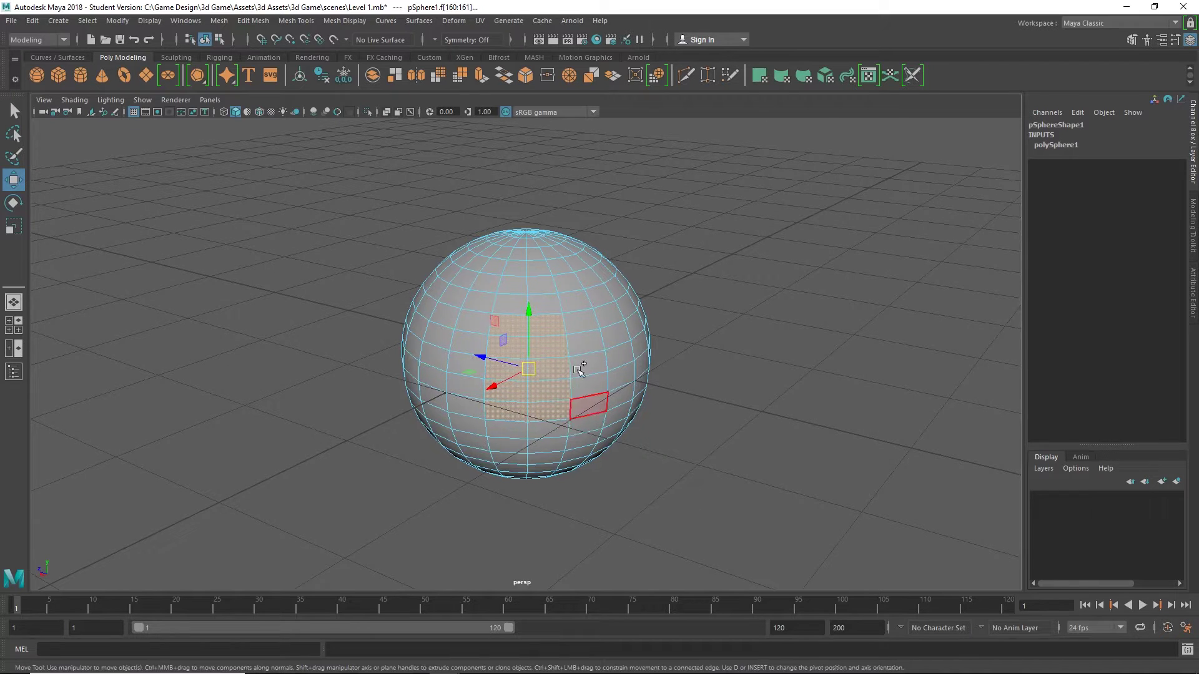
Switch the sphere to vertex mode and select several individual vertices
right_drag(521, 334, 480, 304)
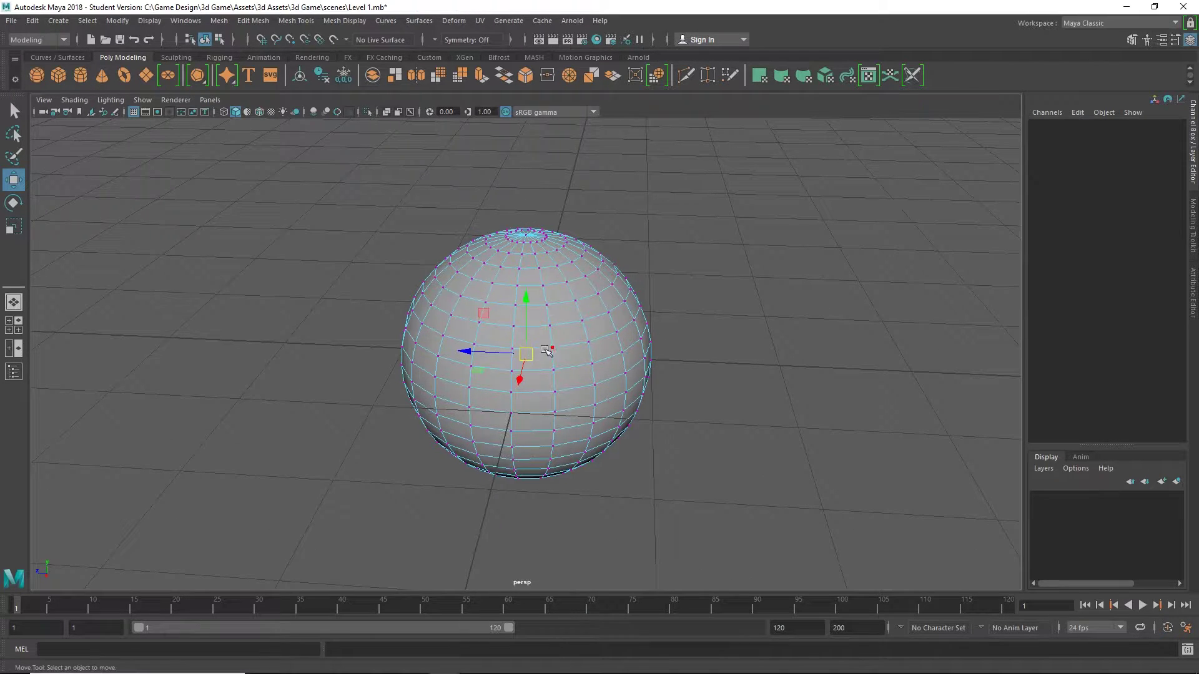
click(549, 326)
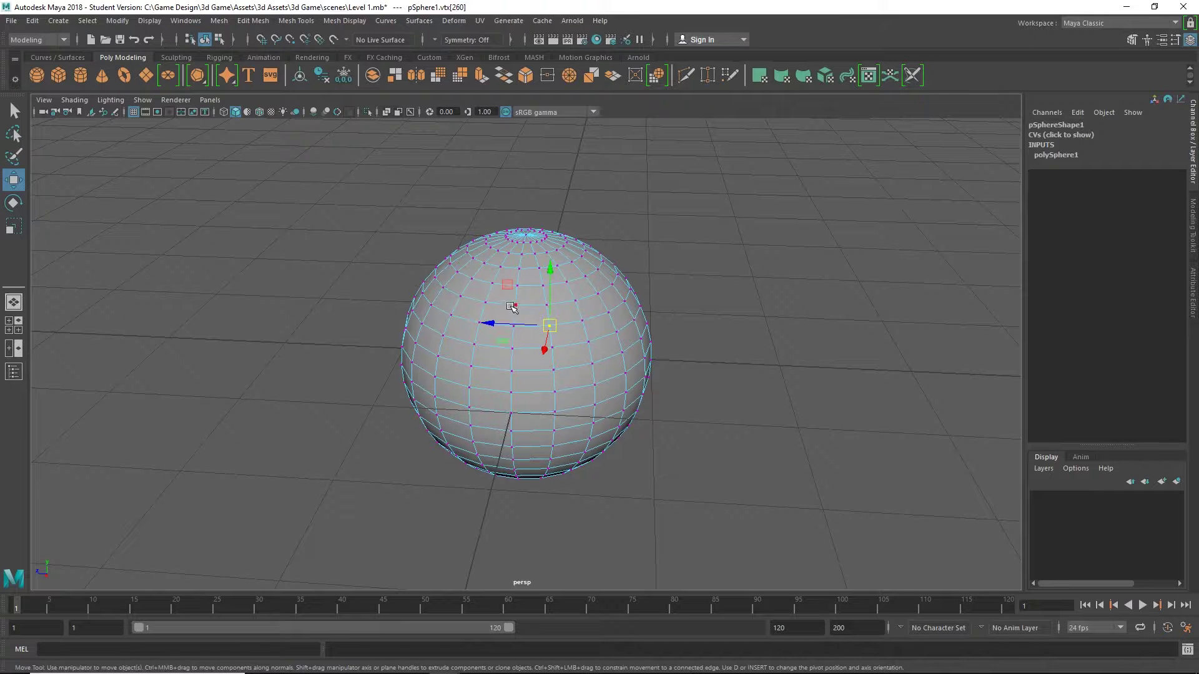
drag(518, 306, 484, 306)
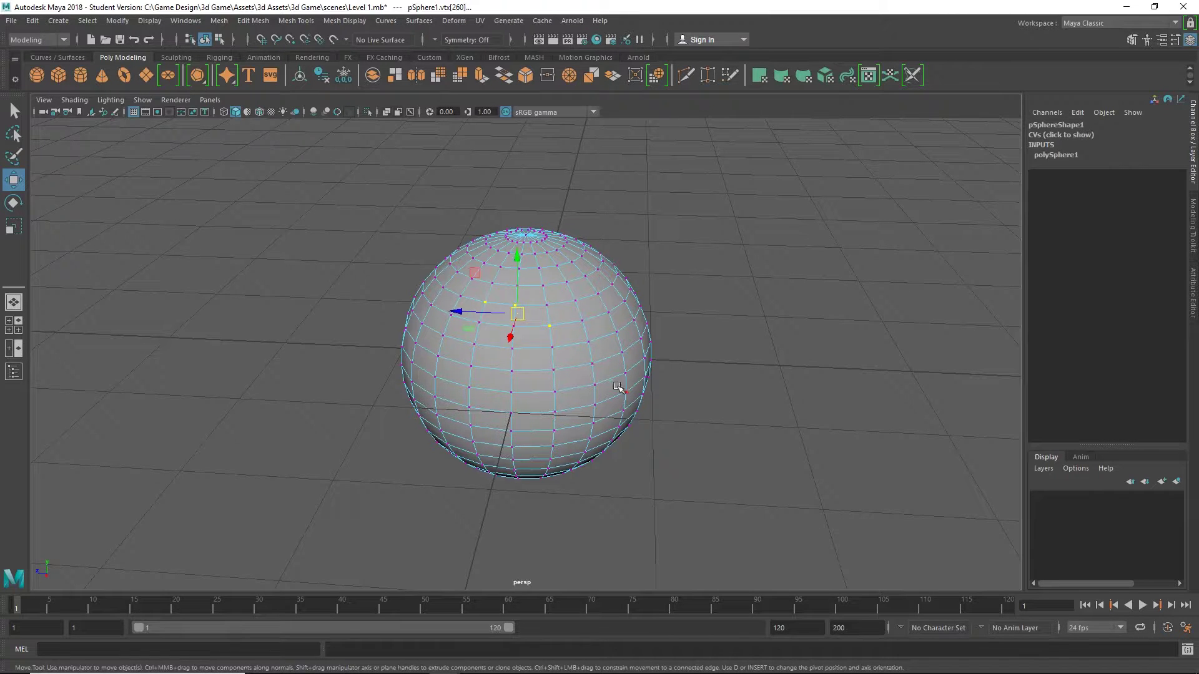
click(506, 327)
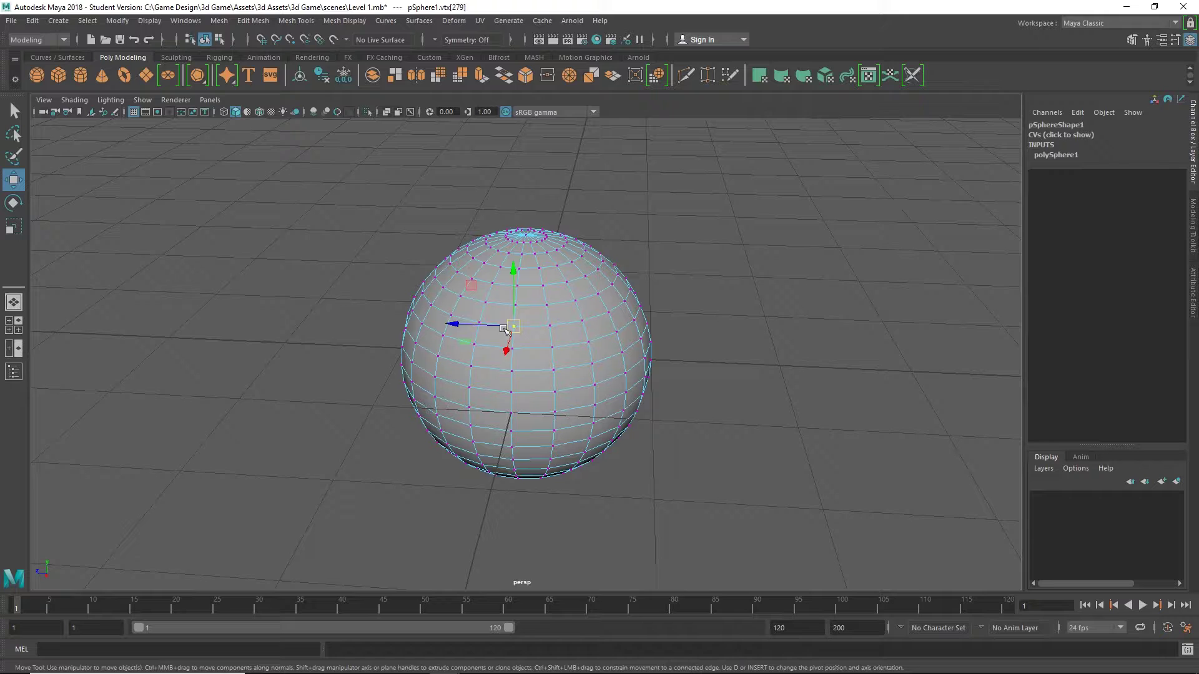
click(513, 306)
click(513, 325)
click(560, 348)
Switch to edge mode and select a whole edge loop around the sphere
right_drag(532, 302, 536, 270)
click(533, 288)
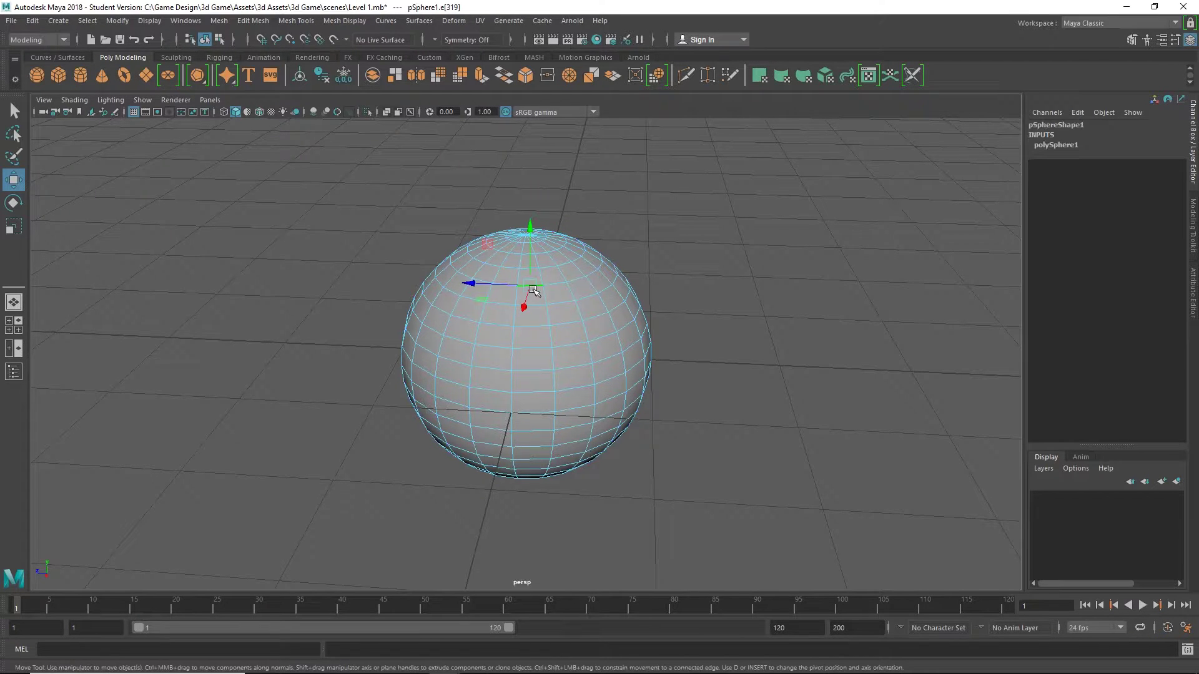
click(537, 310)
double_click(535, 325)
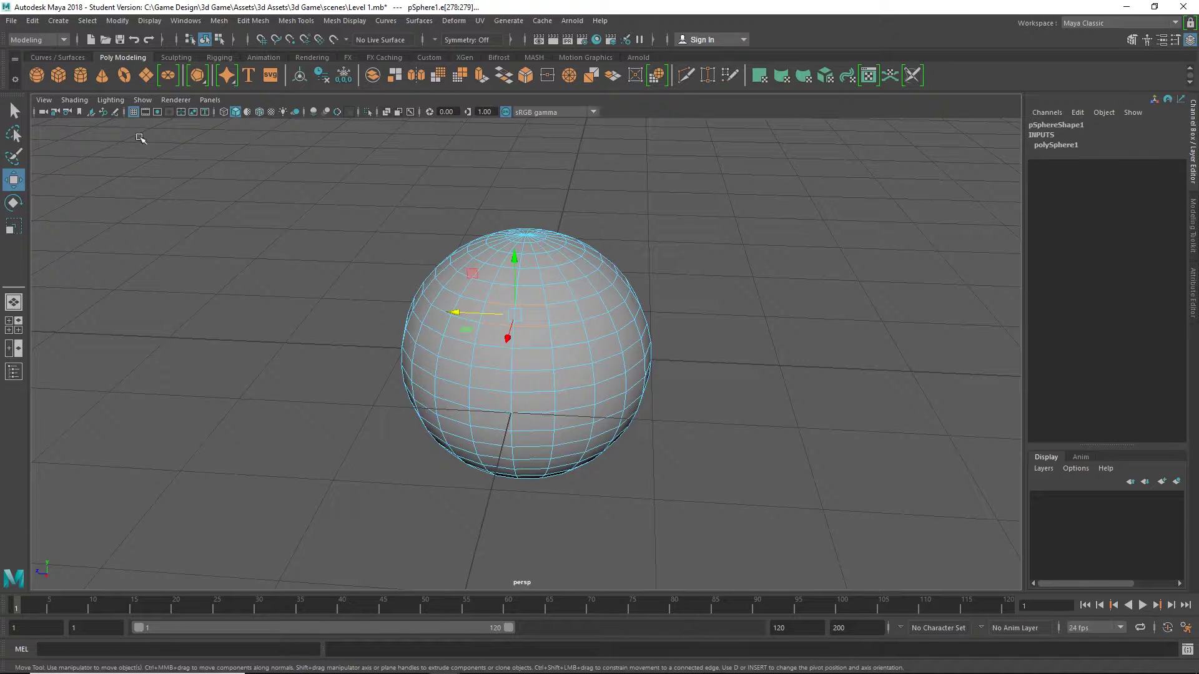
Return the sphere to object mode with the Select tool, then delete it
click(14, 111)
right_drag(526, 300, 580, 284)
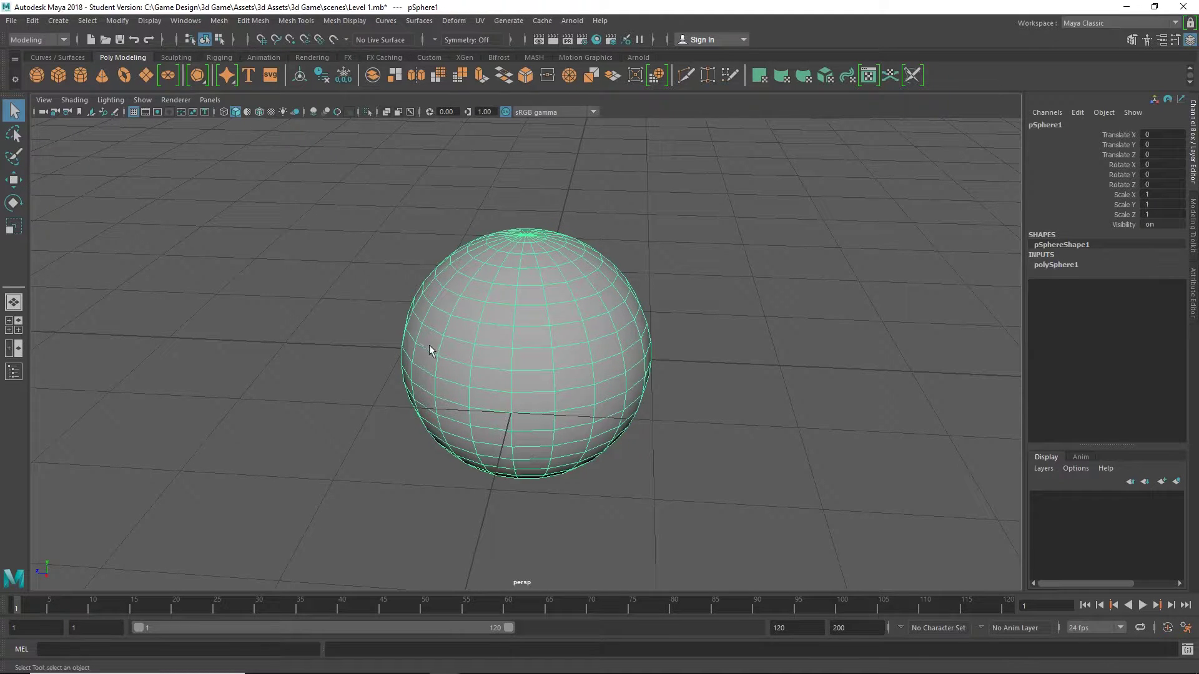
key(Delete)
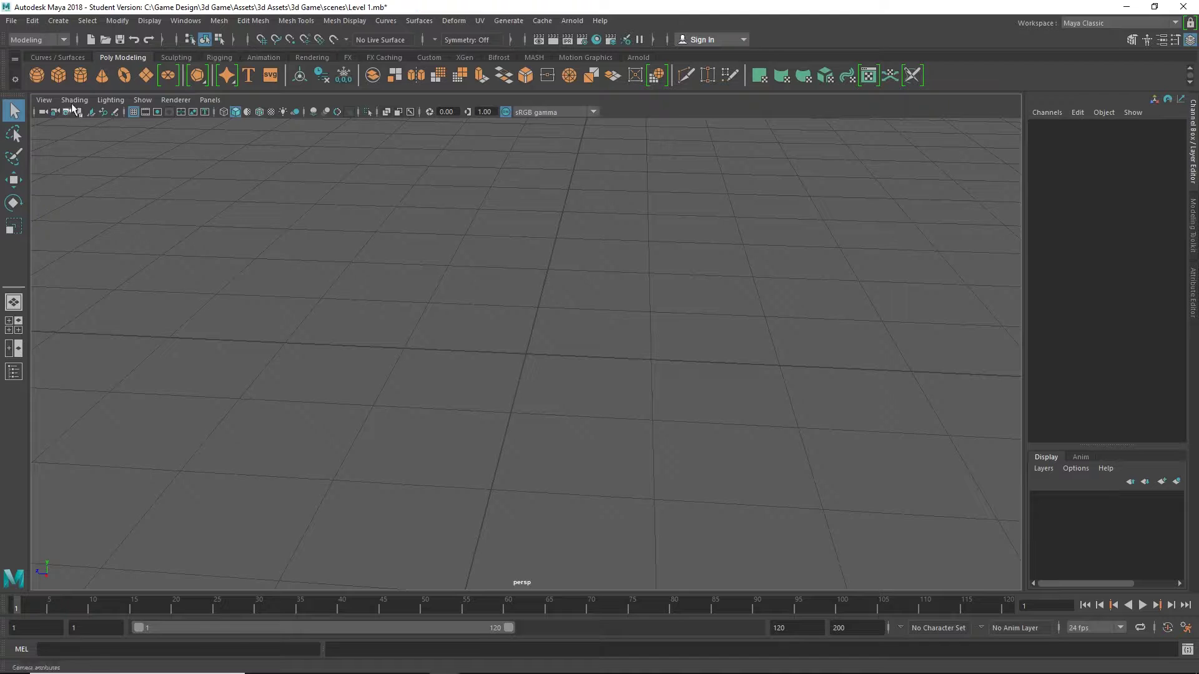
Create polygon cube pCube1 and tumble and pan to a low front view of it
click(61, 74)
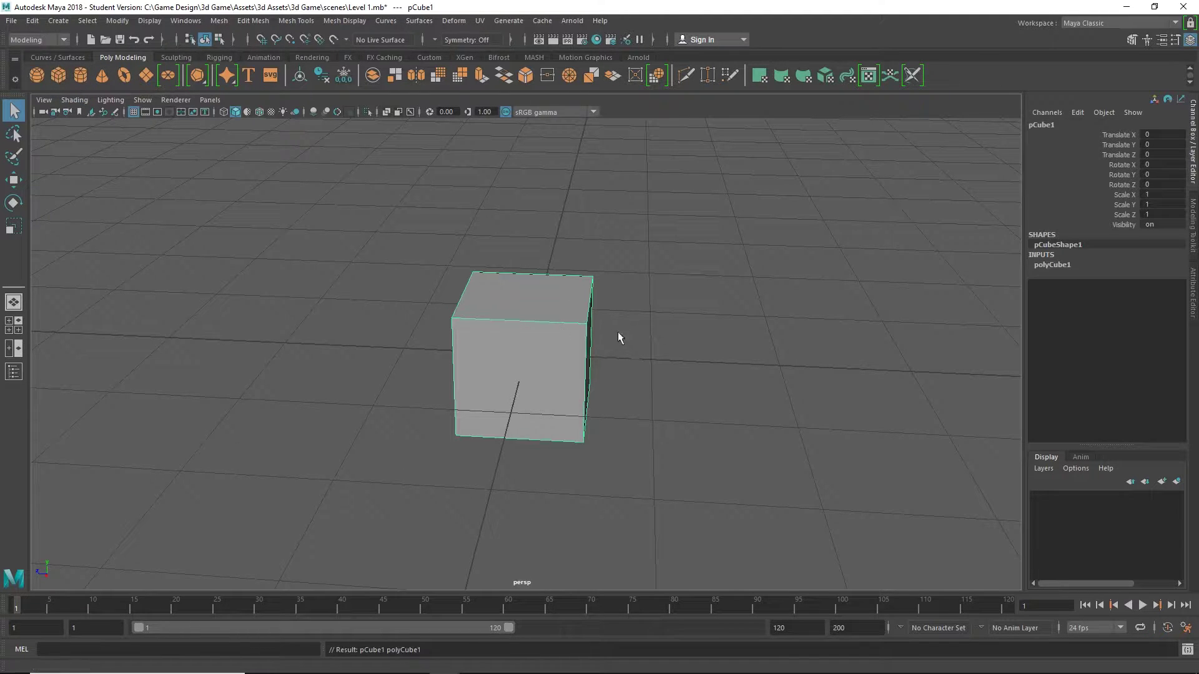
alt+drag(616, 331, 561, 338)
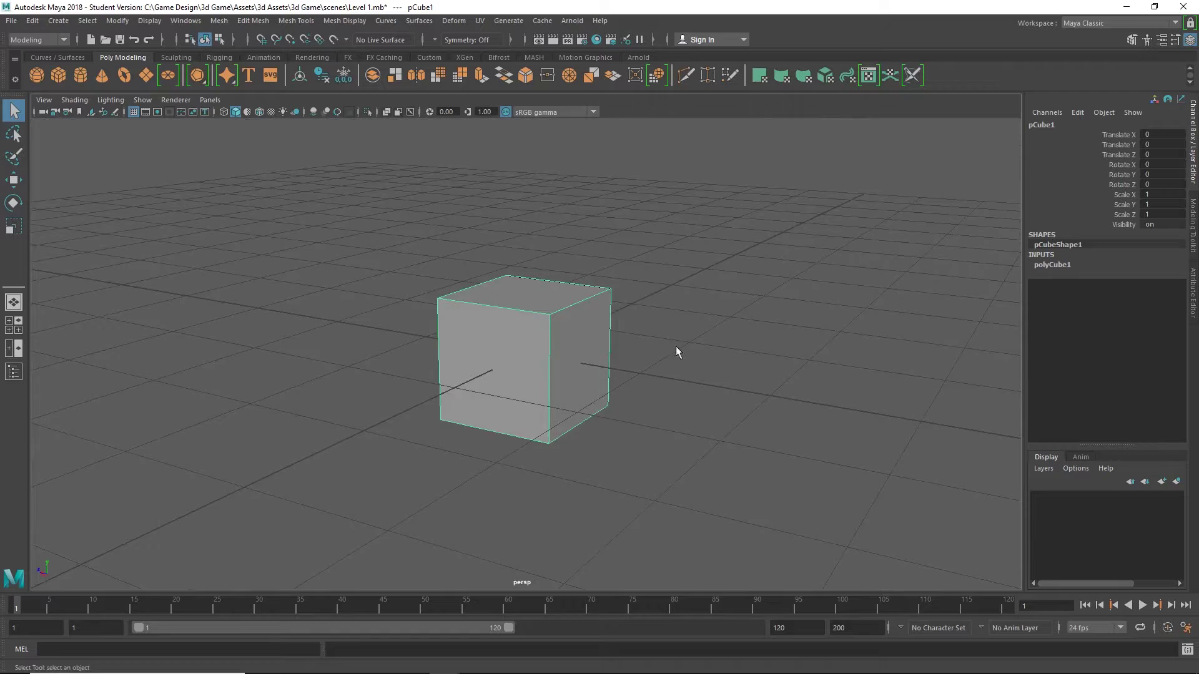
alt+drag(675, 346, 537, 365)
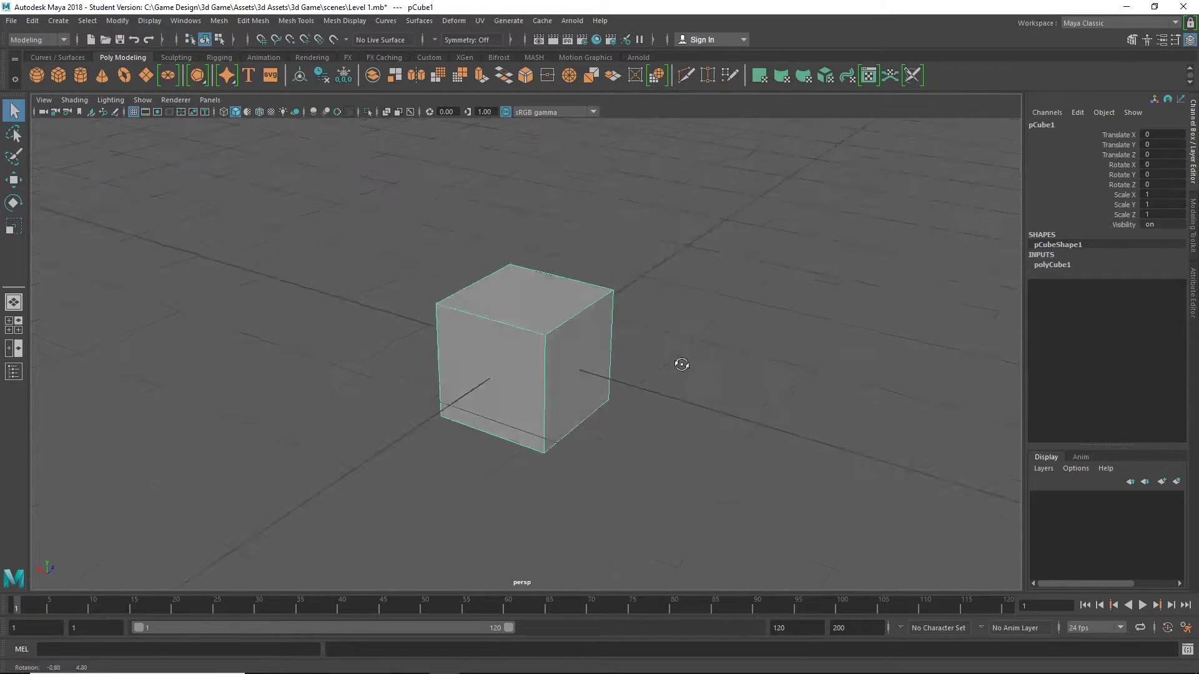
alt+middle_drag(682, 365, 550, 327)
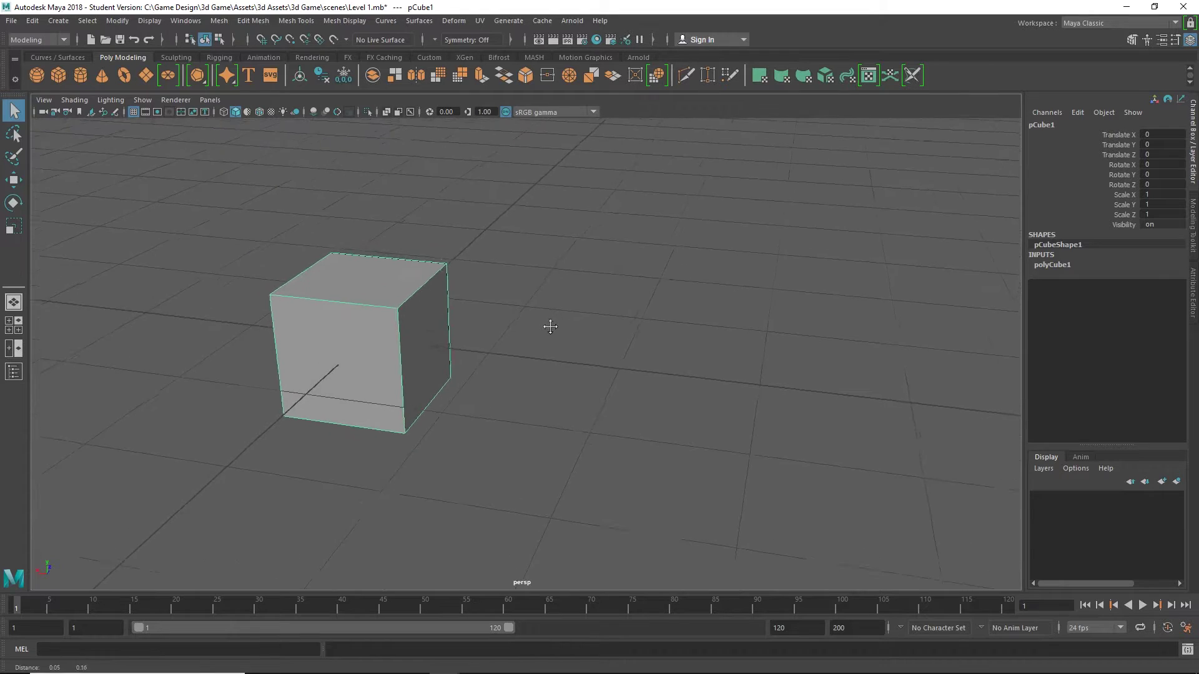
alt+drag(550, 326, 506, 349)
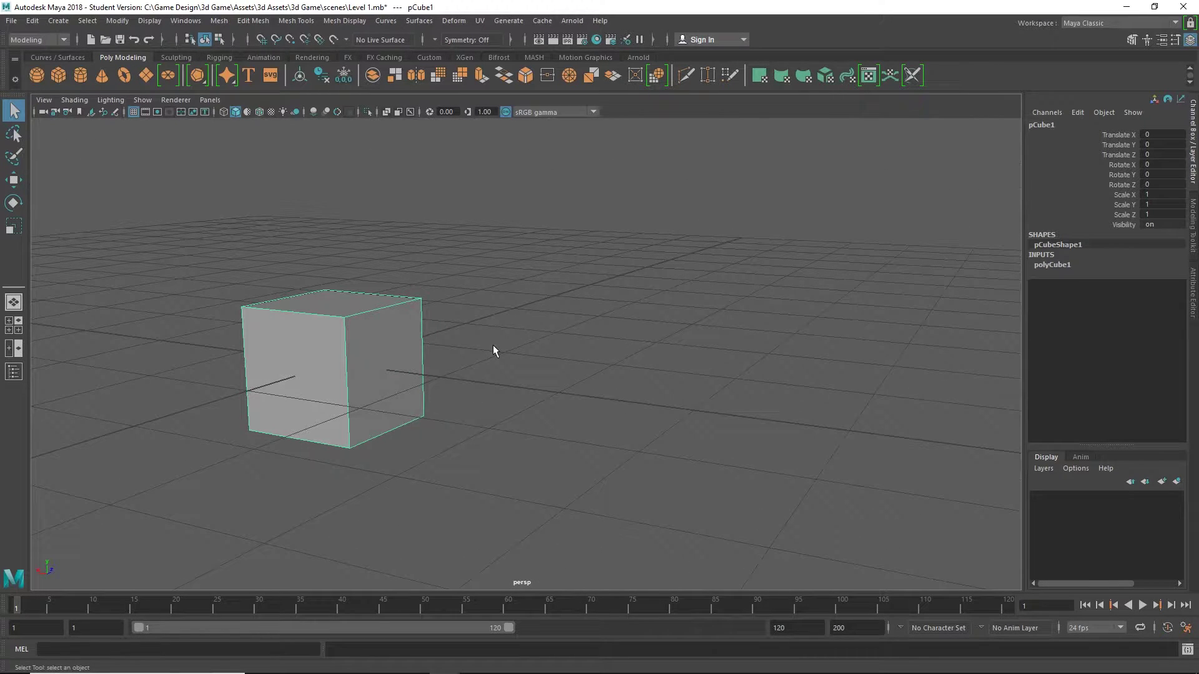
Move the cube along Z, X and Y with the Move tool arrows
key(w)
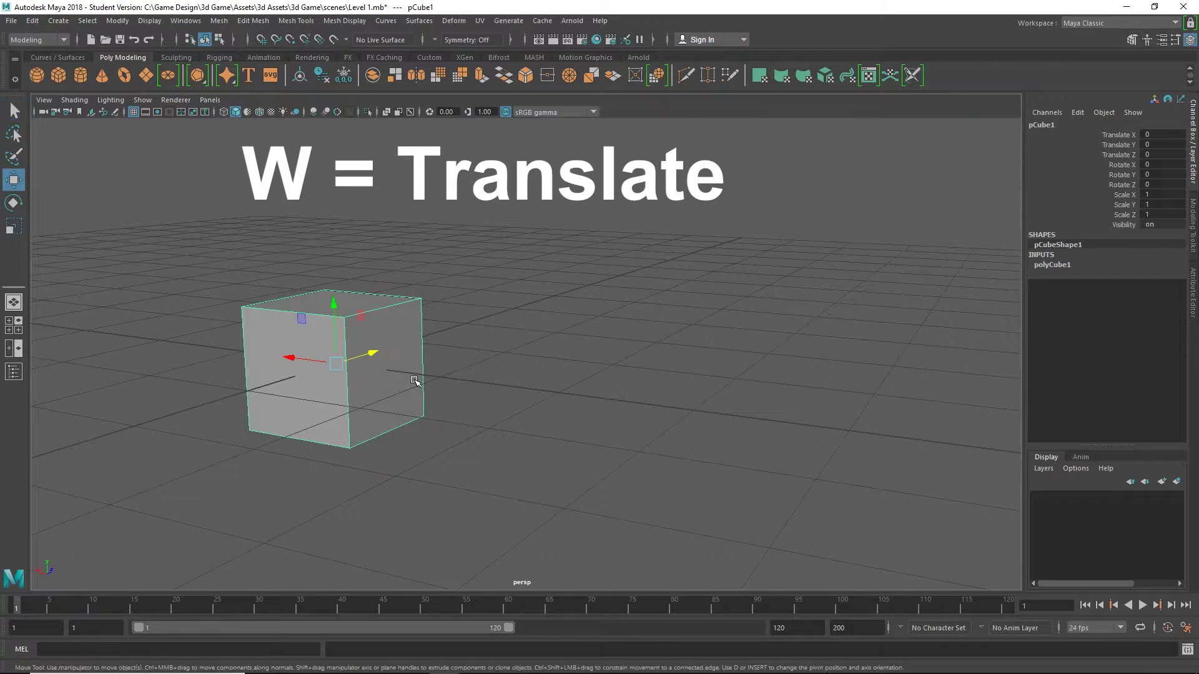
drag(375, 353, 400, 343)
mouse_move(322, 349)
mouse_down()
mouse_move(565, 378)
mouse_move(337, 356)
mouse_up()
mouse_move(380, 300)
mouse_down()
mouse_move(380, 214)
mouse_move(379, 281)
mouse_up()
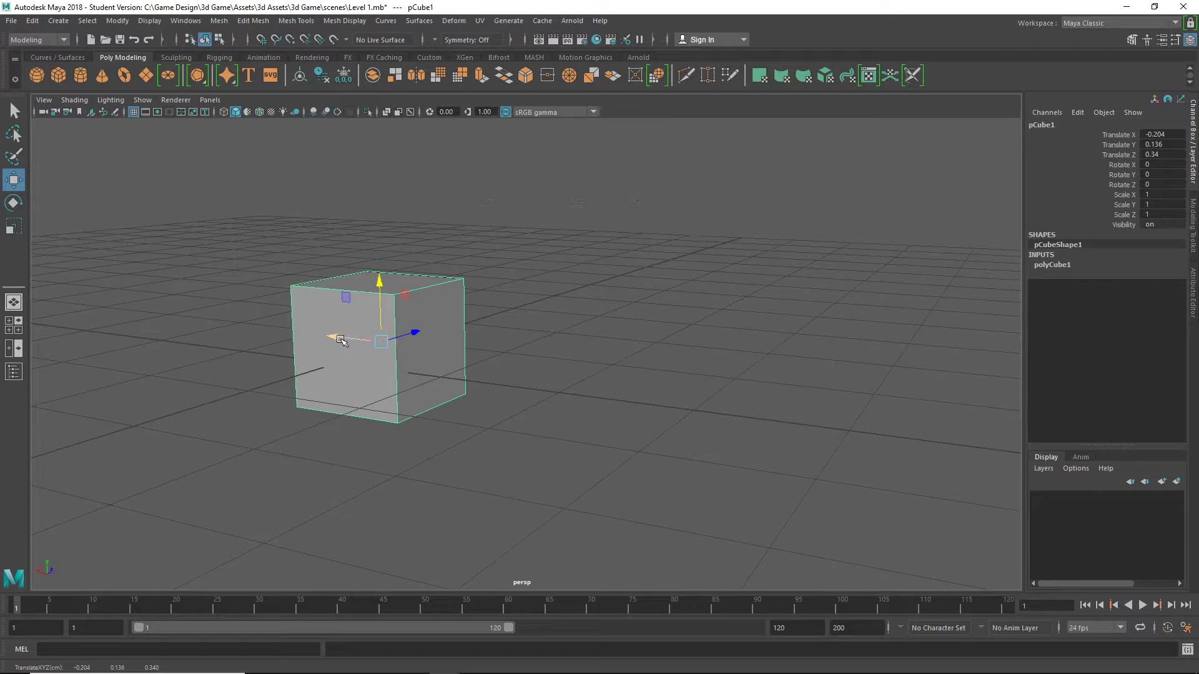
drag(341, 339, 296, 342)
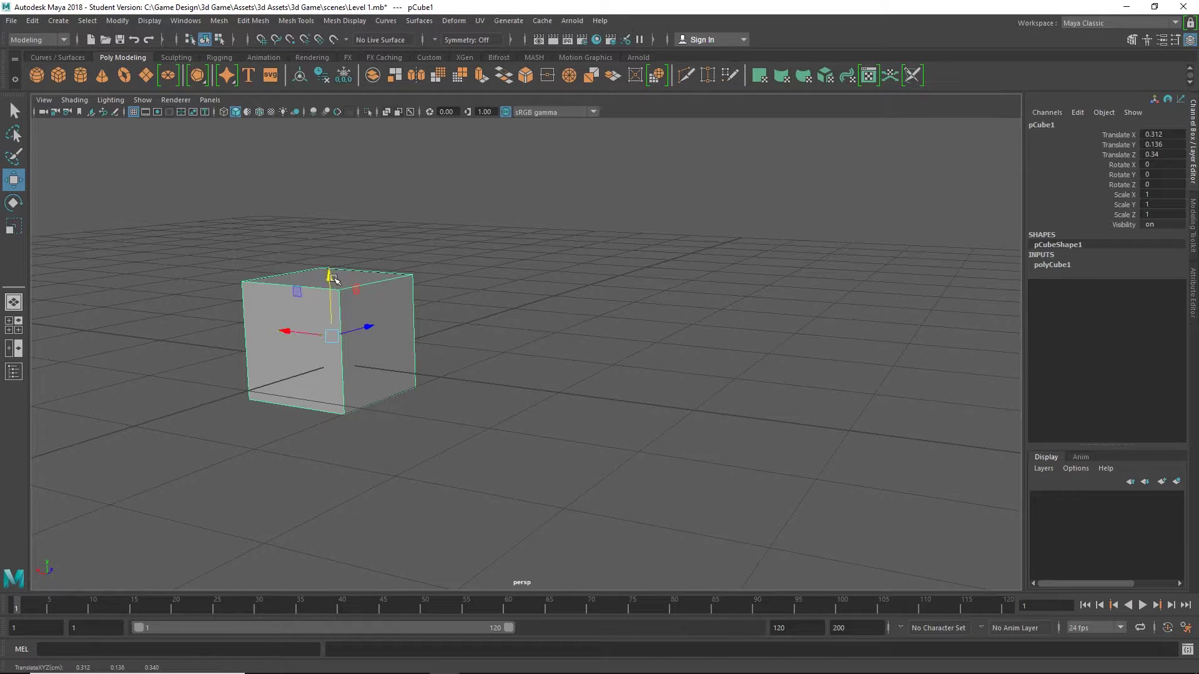
mouse_move(336, 291)
mouse_down()
mouse_move(336, 214)
mouse_move(336, 276)
mouse_up()
Refine the cube's position along X and Z to Translate 0.126, 0.265, -0.184
drag(291, 327, 262, 326)
alt+drag(328, 447, 314, 395)
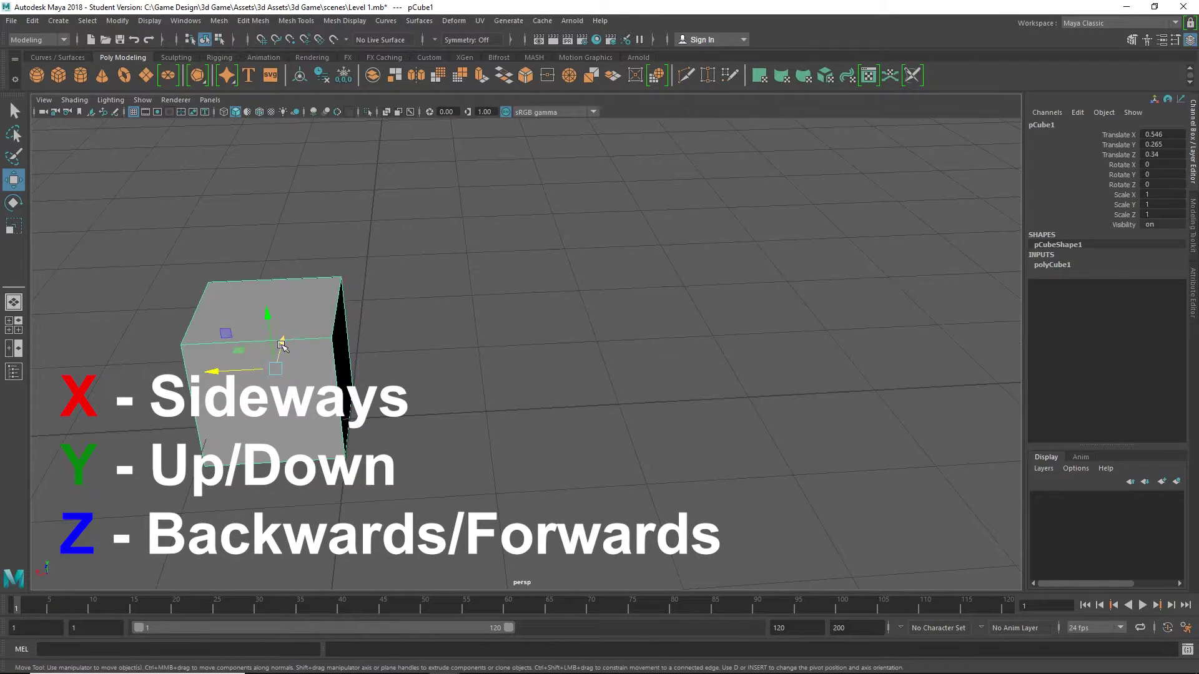
drag(282, 345, 401, 332)
drag(312, 343, 410, 354)
alt+drag(410, 354, 484, 359)
scroll(445, 406, up, 5)
scroll(434, 403, down, 4)
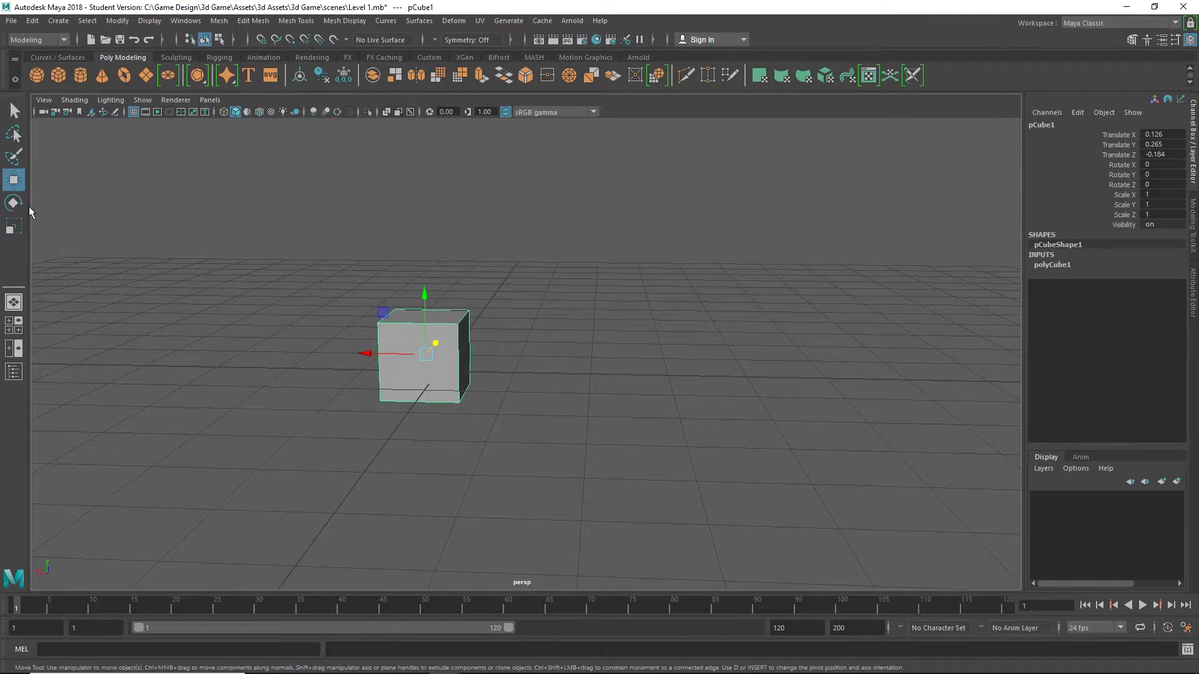
Raise the cube to Y 1.361, lower to 0.528, then settle at X 0.151, Y 0.368
click(14, 110)
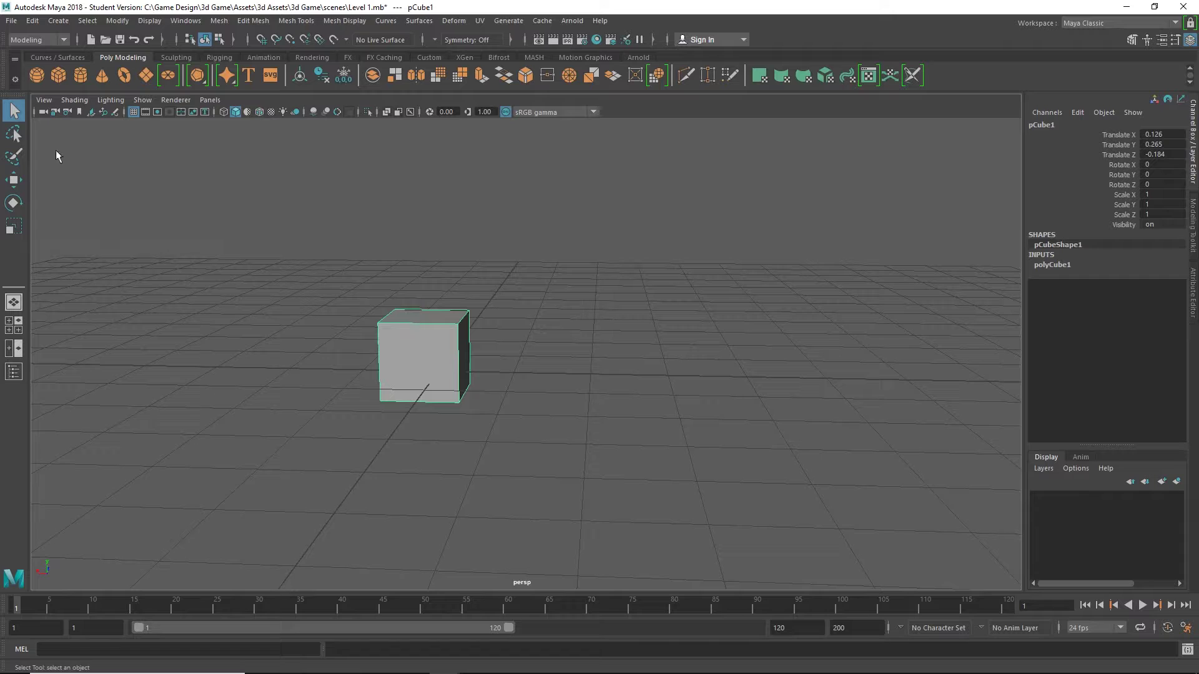
click(14, 180)
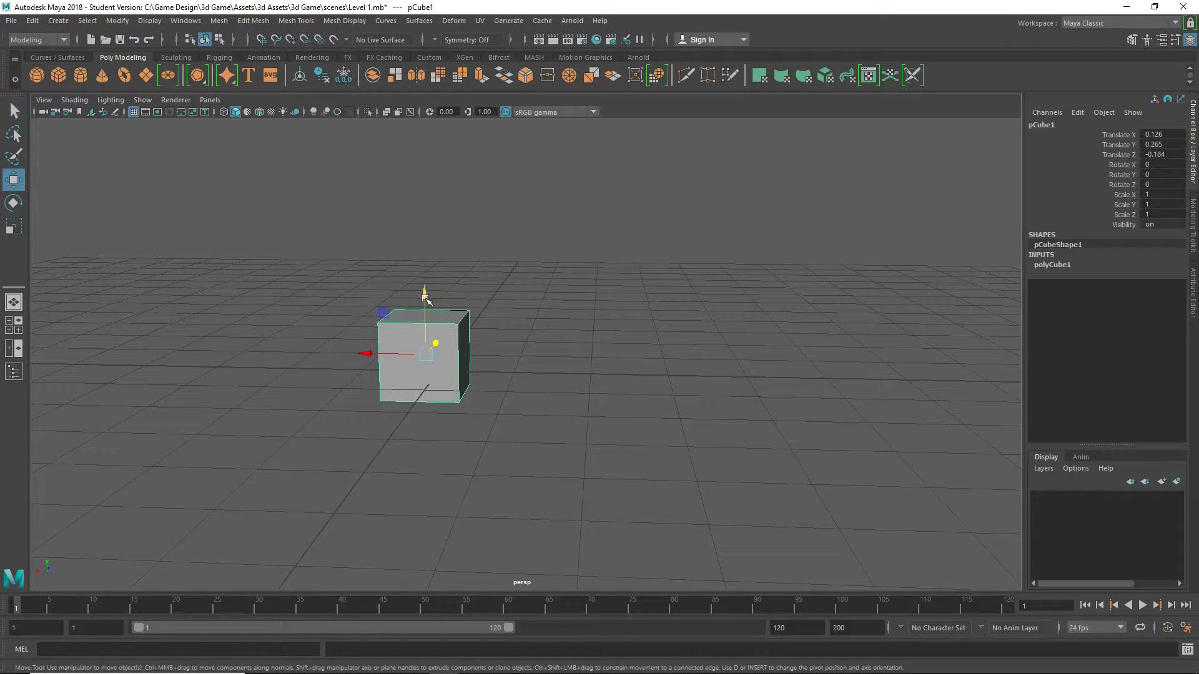
drag(424, 298, 446, 211)
click(15, 112)
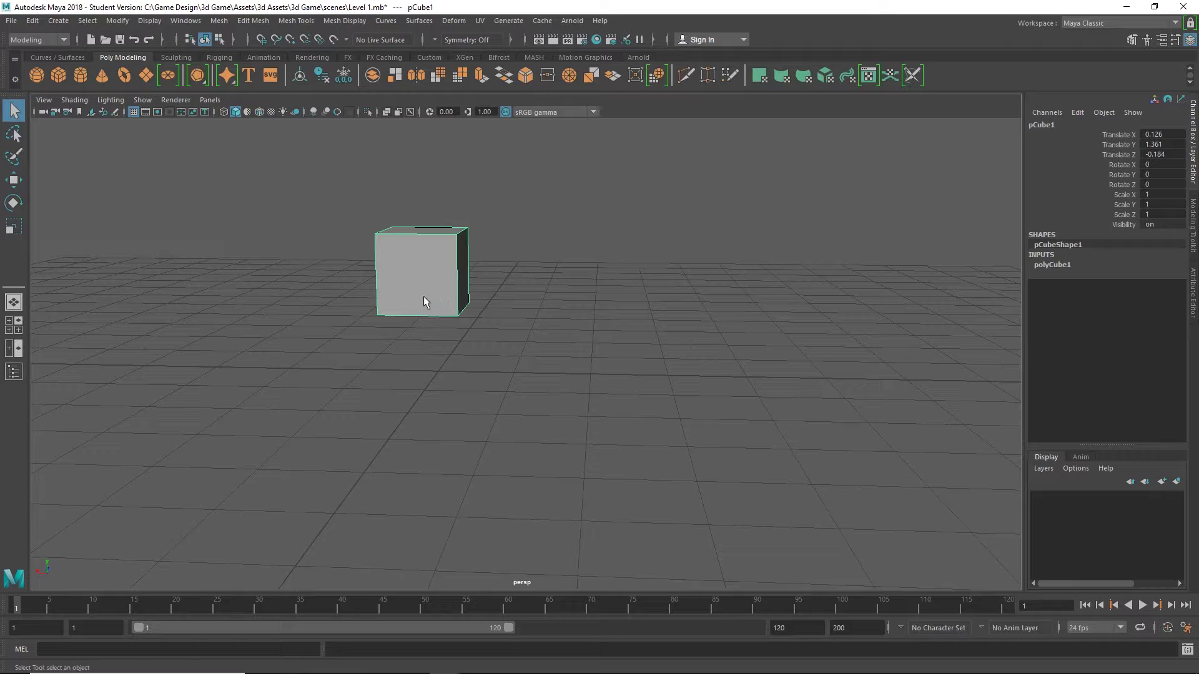
key(w)
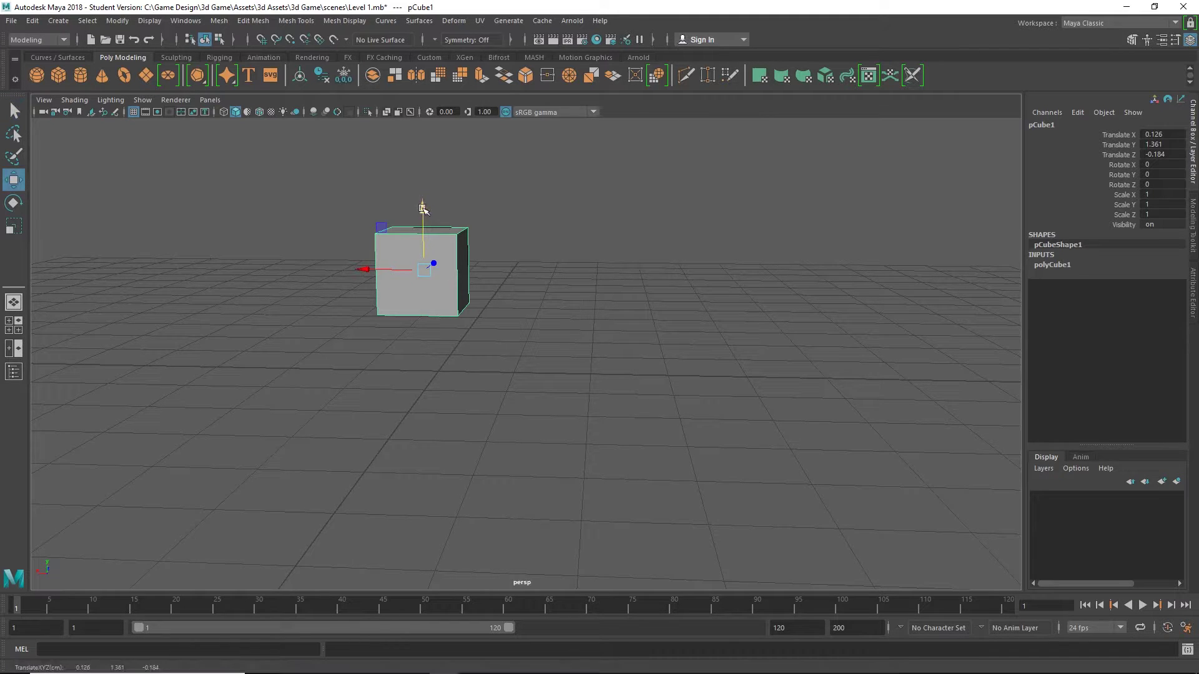
drag(423, 209, 306, 256)
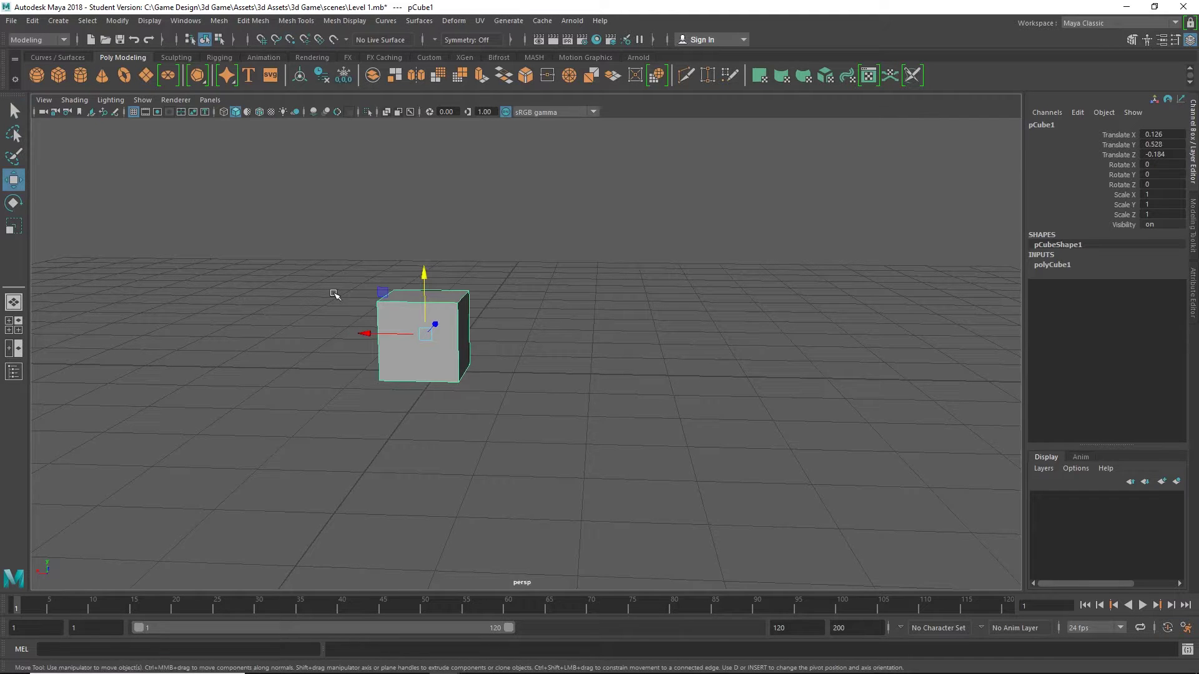
key(q)
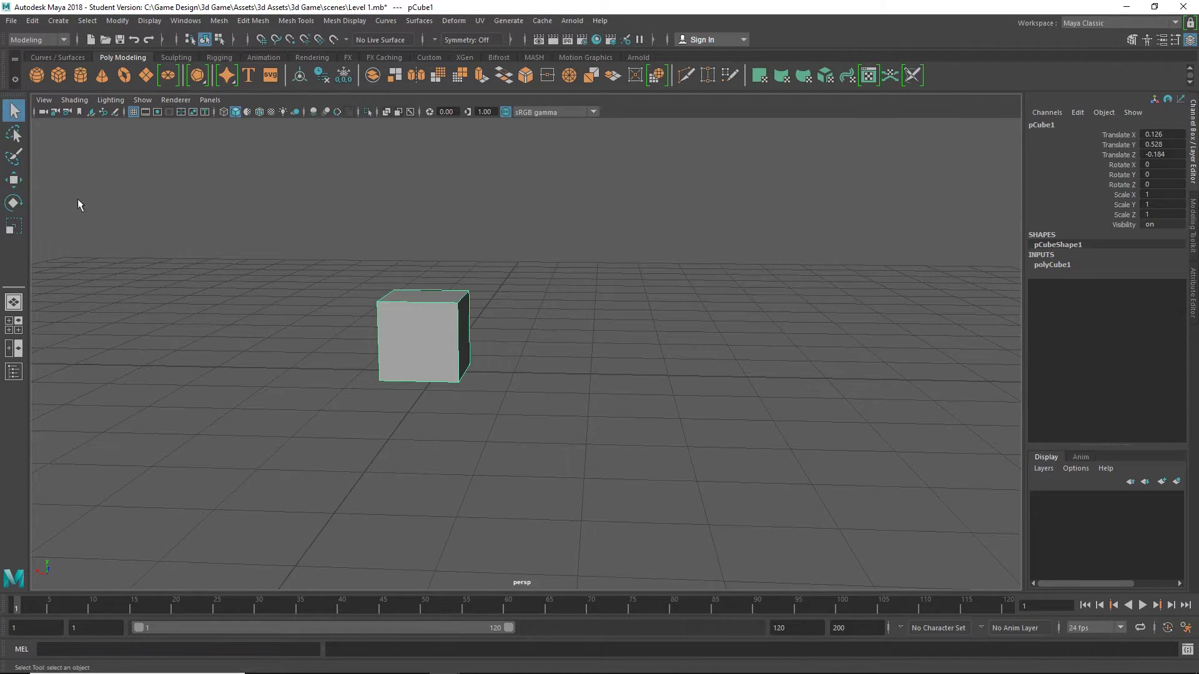
key(w)
mouse_move(367, 333)
mouse_down()
mouse_move(445, 334)
mouse_move(370, 334)
mouse_up()
drag(427, 276, 427, 289)
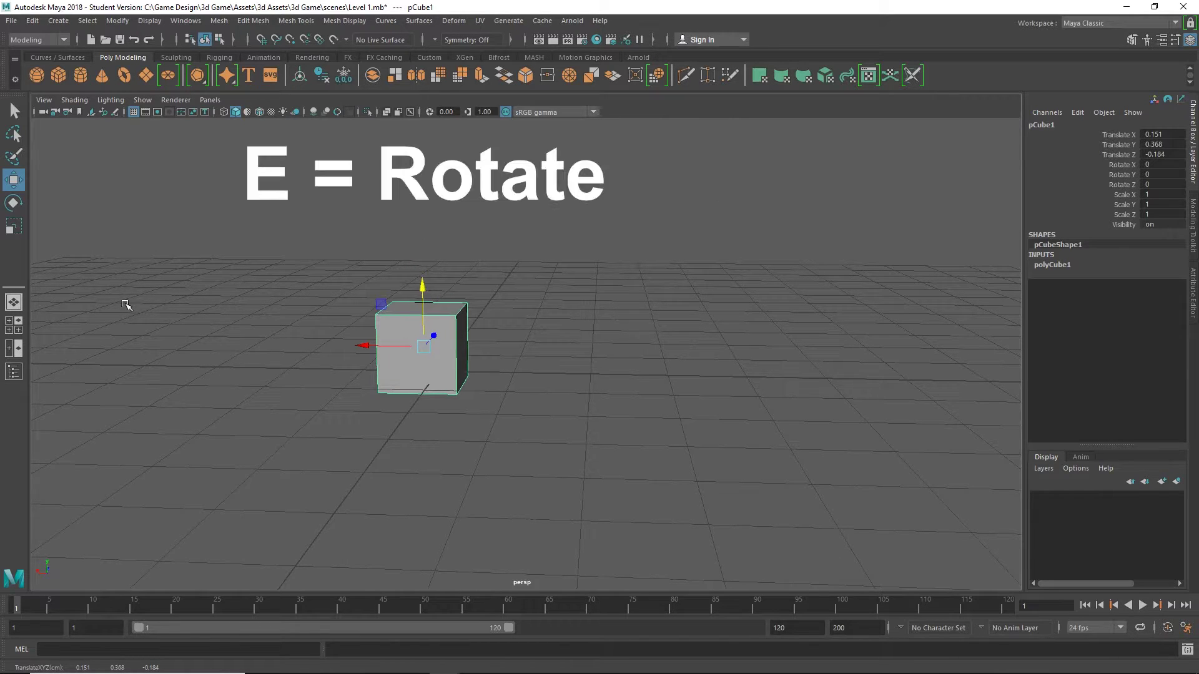
Rotate the cube to -47.879, -37.287, 110.094 and scale it uniformly to 2.015
key(e)
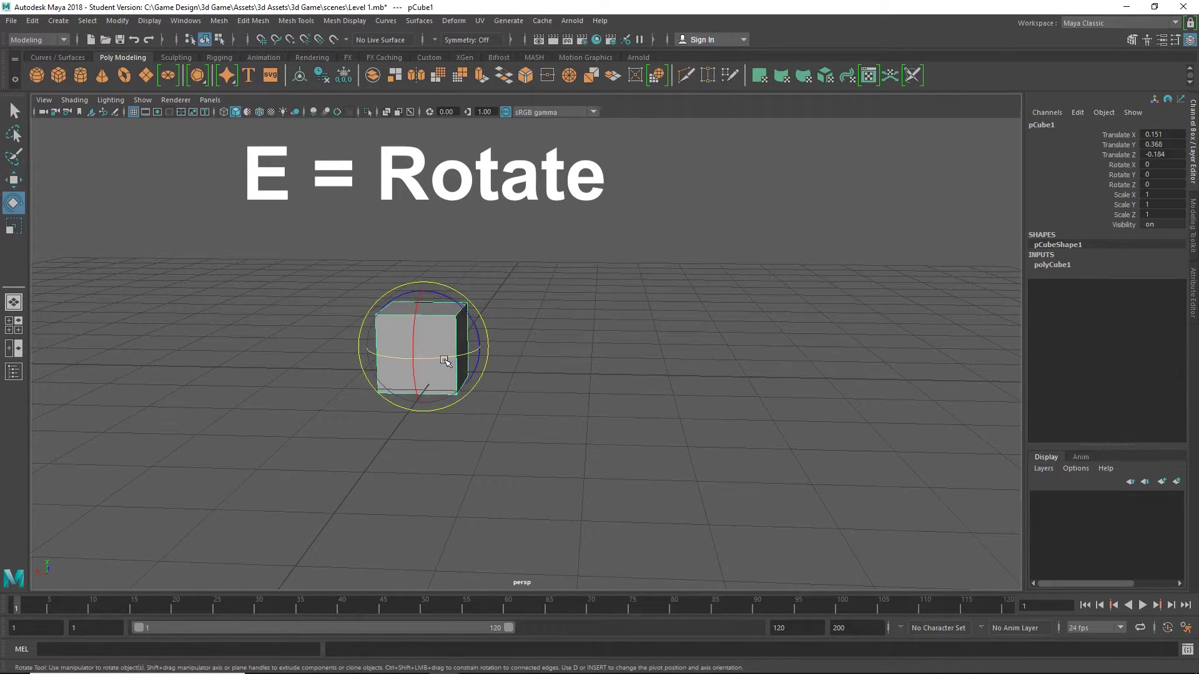
drag(447, 362, 430, 392)
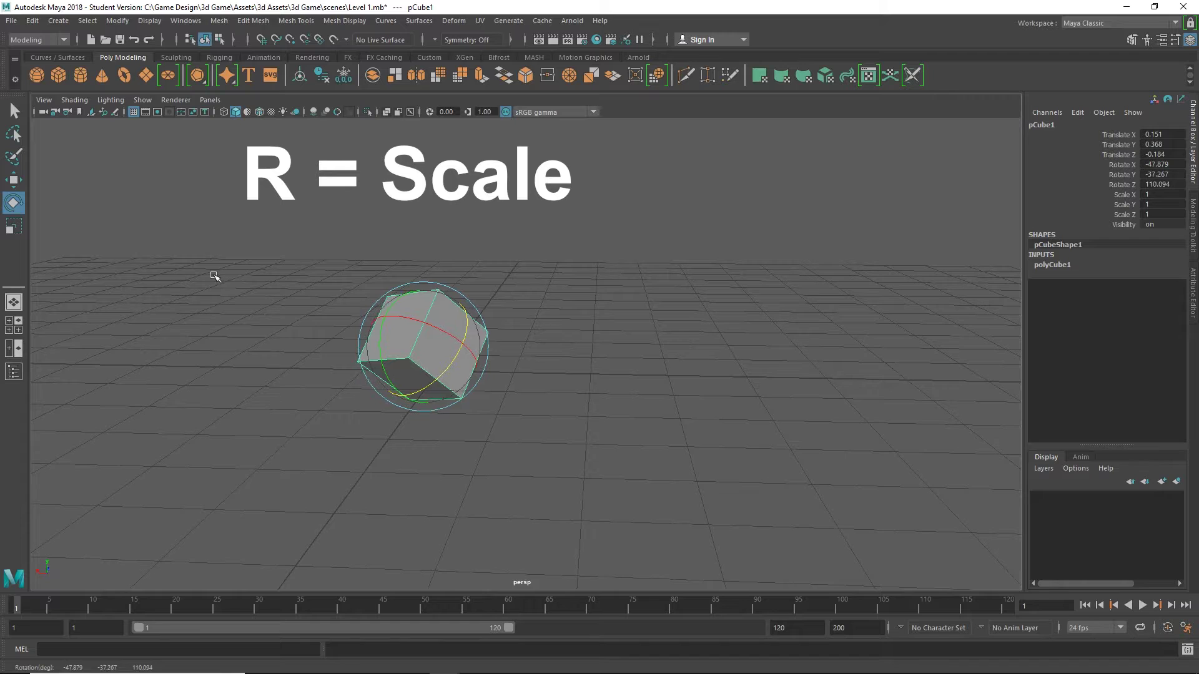
key(r)
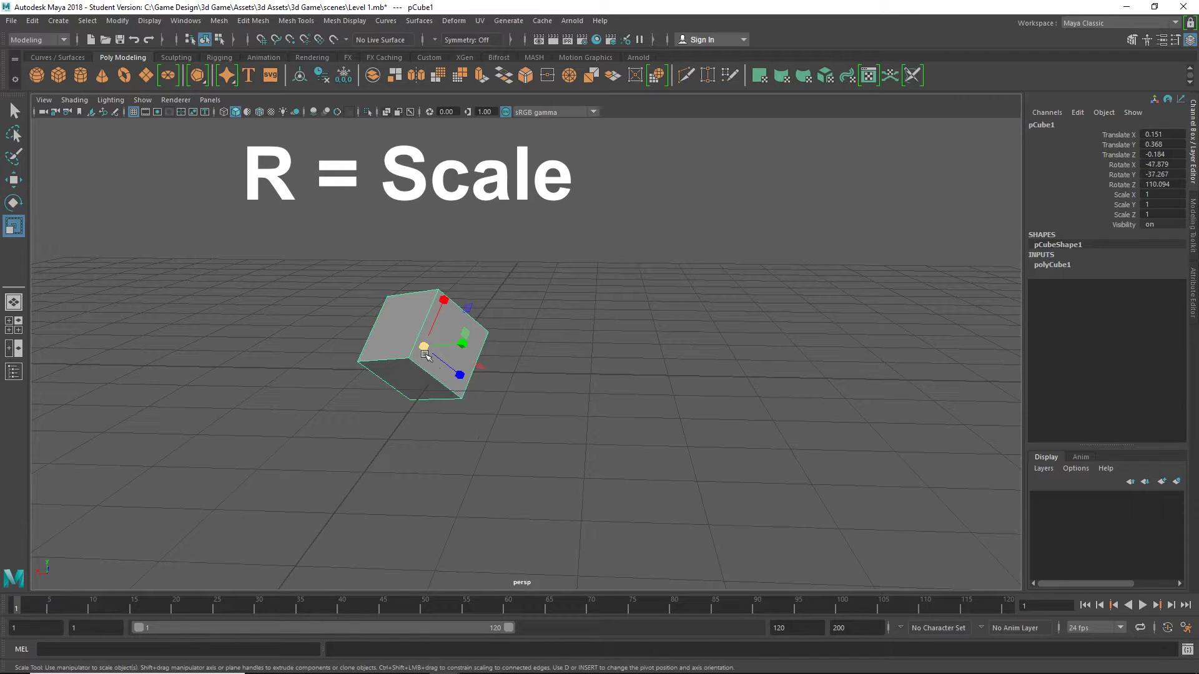
drag(425, 356, 535, 348)
key(w)
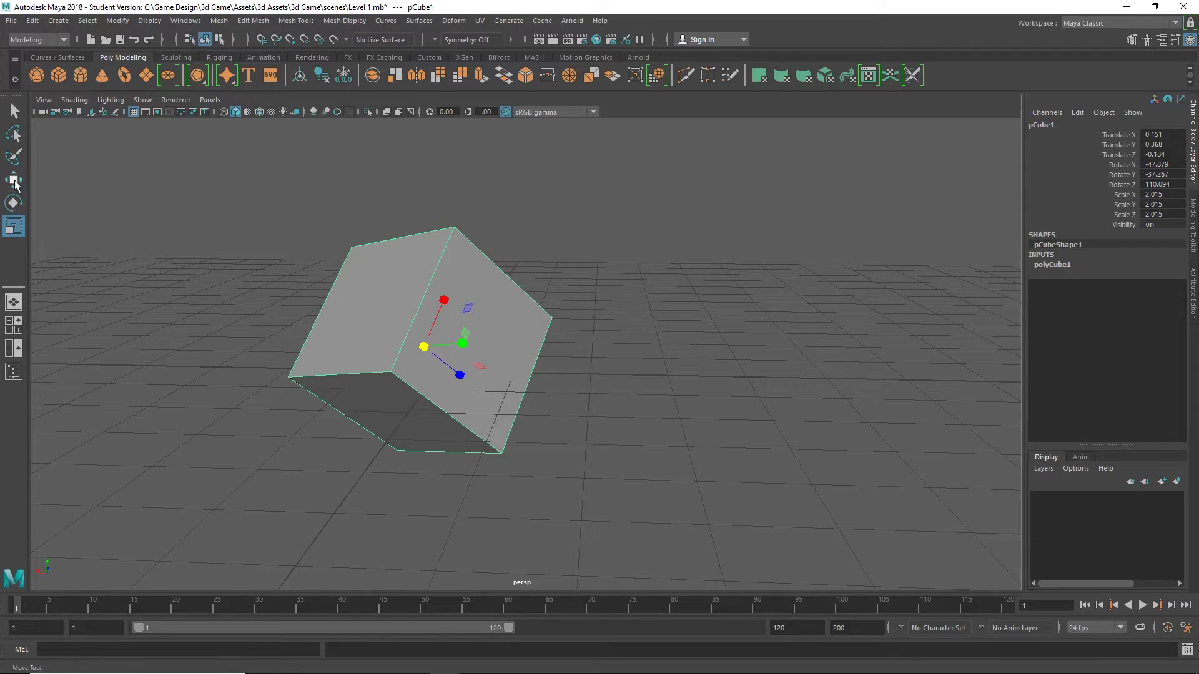
click(74, 195)
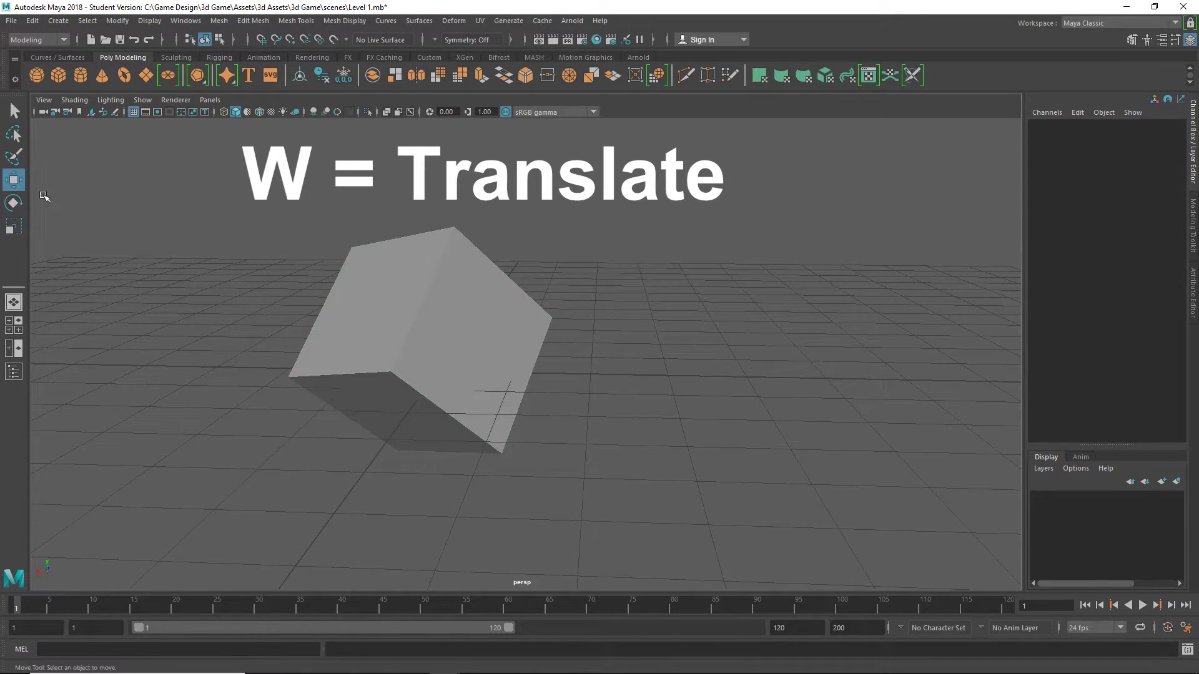
click(14, 207)
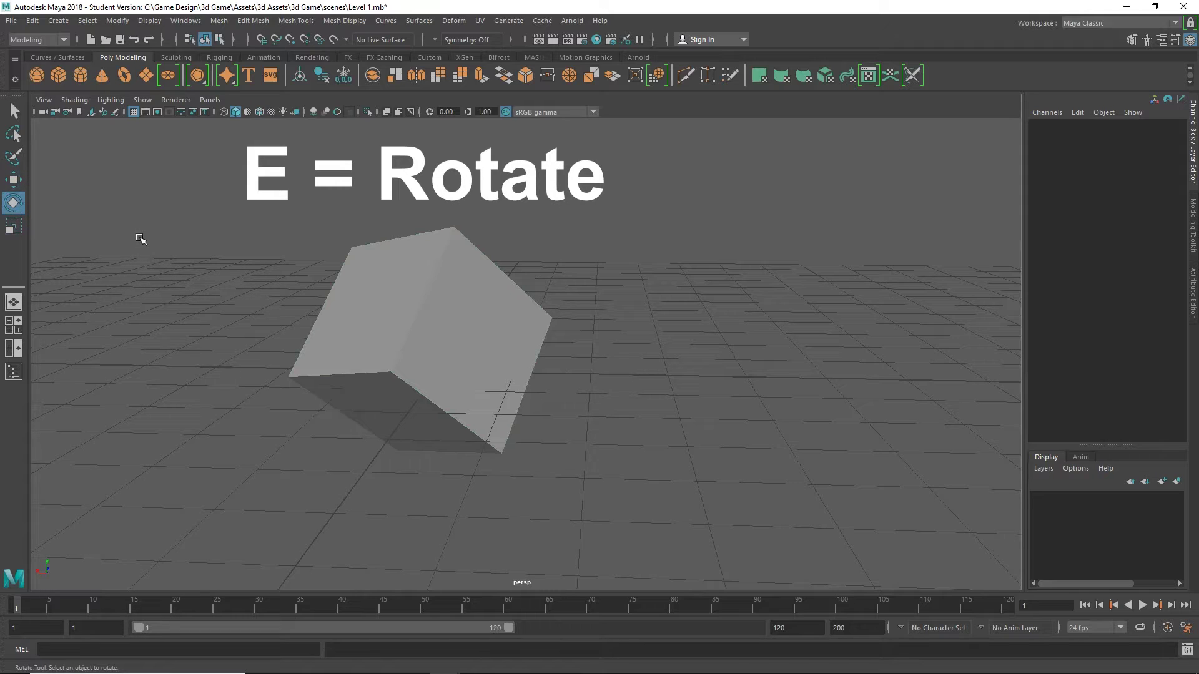
click(13, 228)
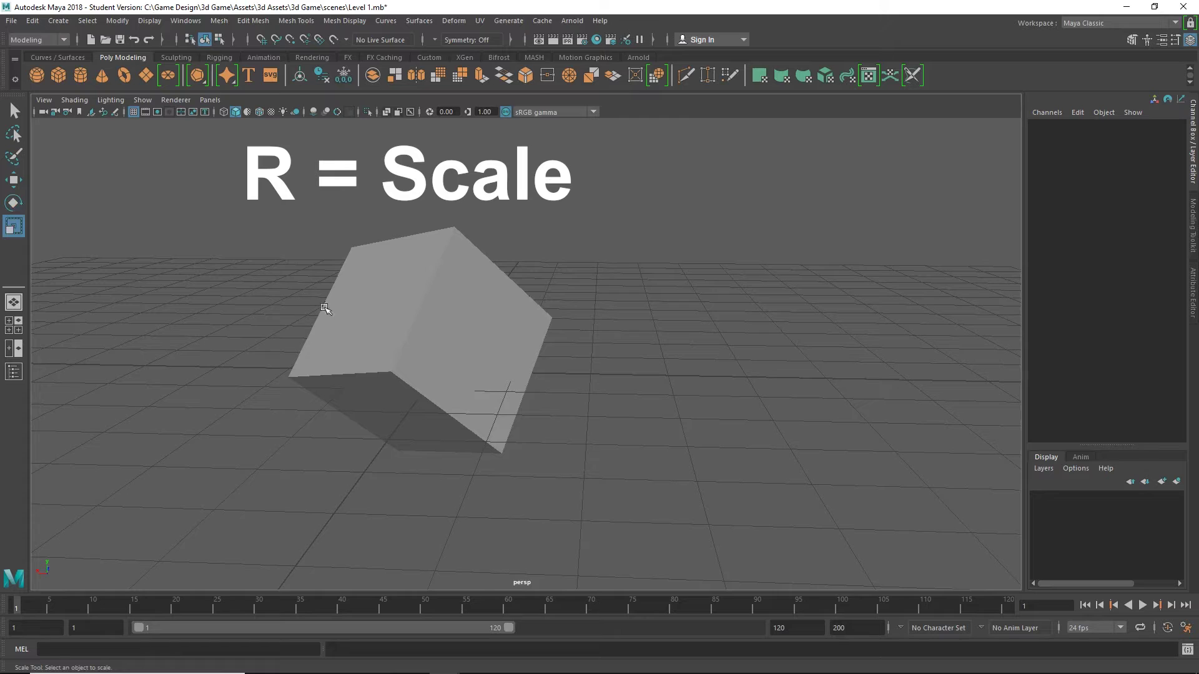
key(w)
key(e)
key(r)
key(e)
key(w)
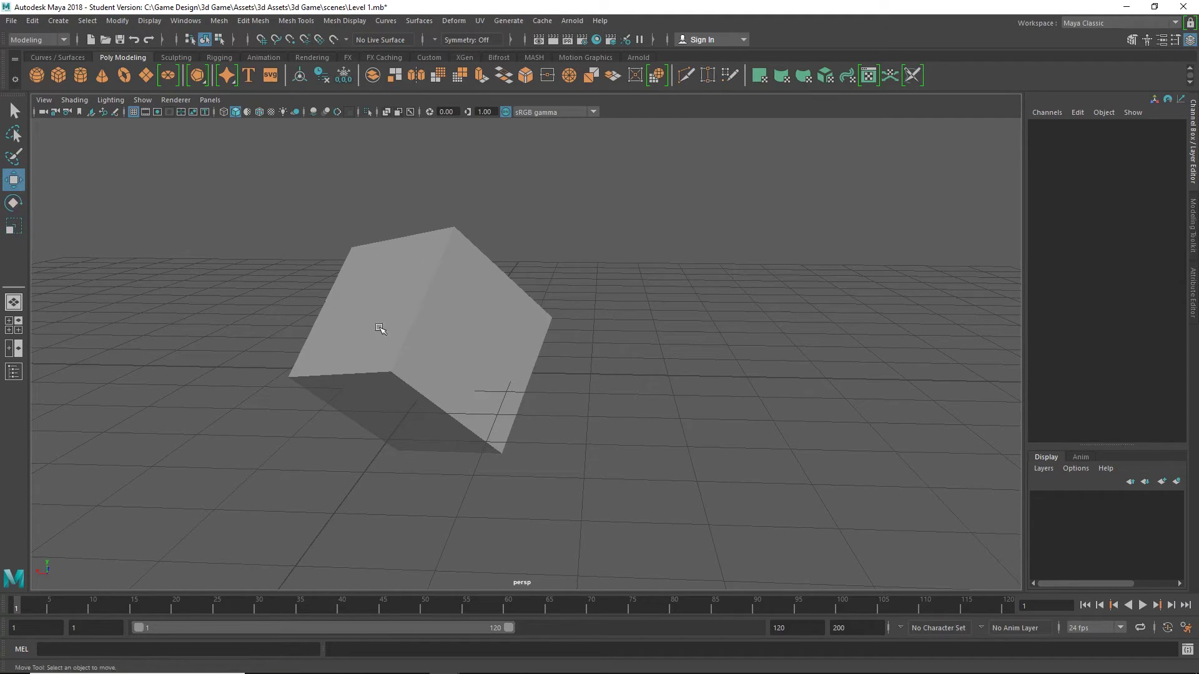
click(456, 304)
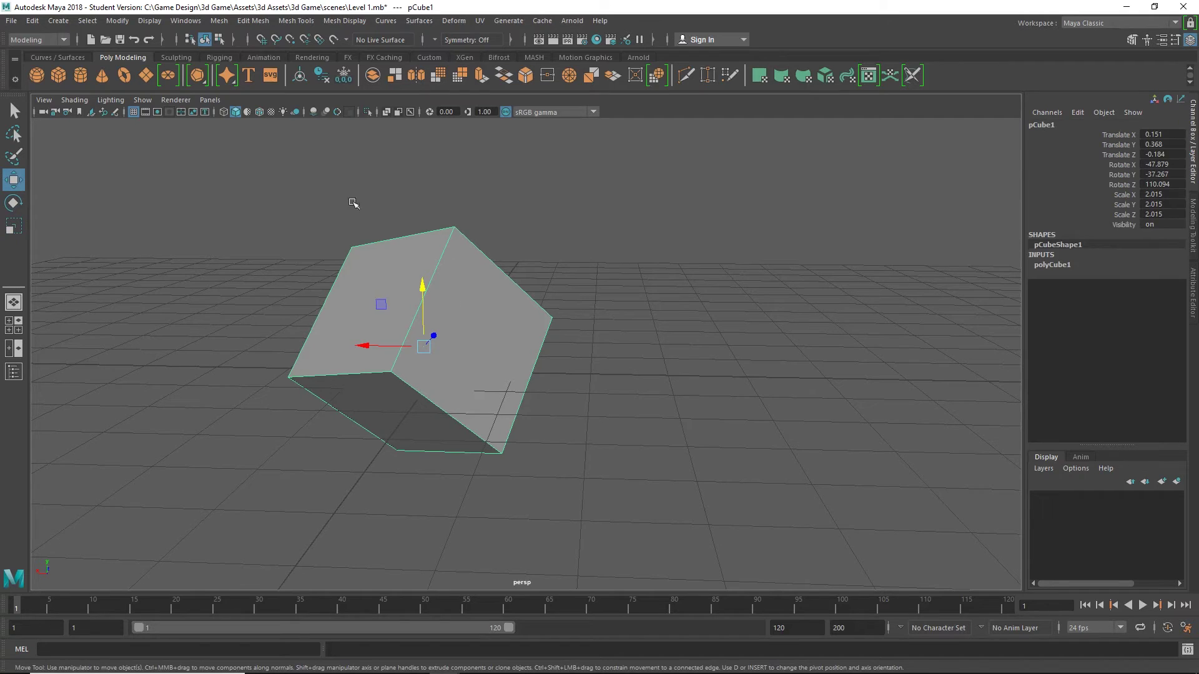
click(629, 359)
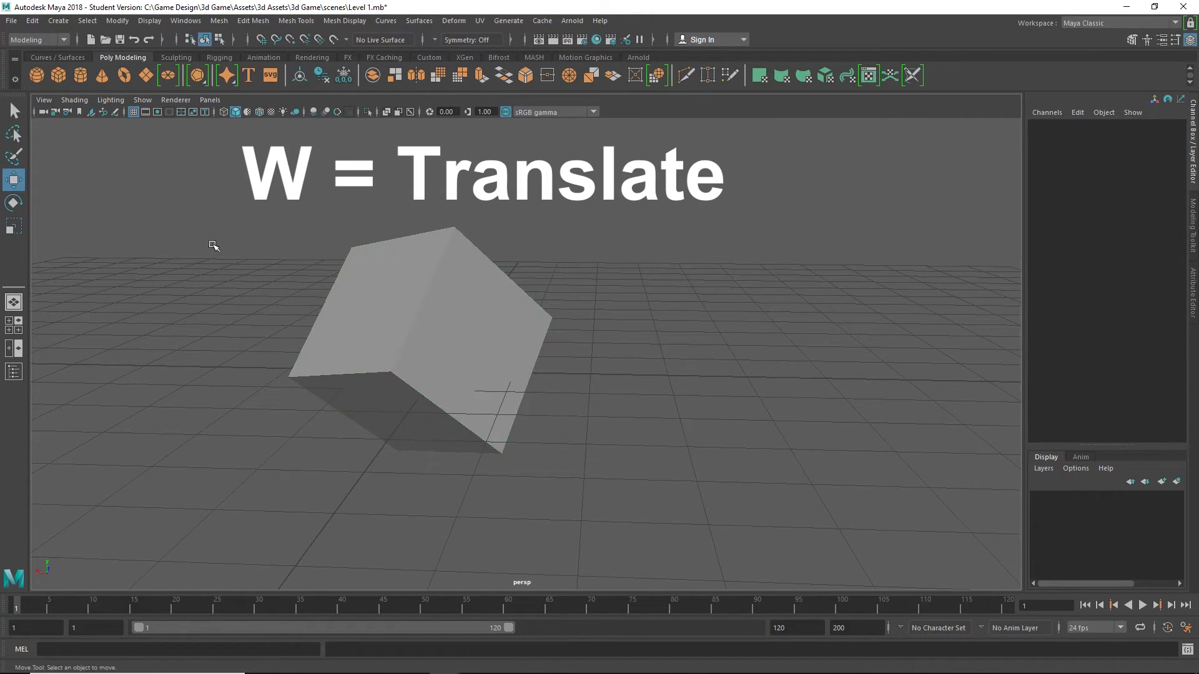
click(14, 204)
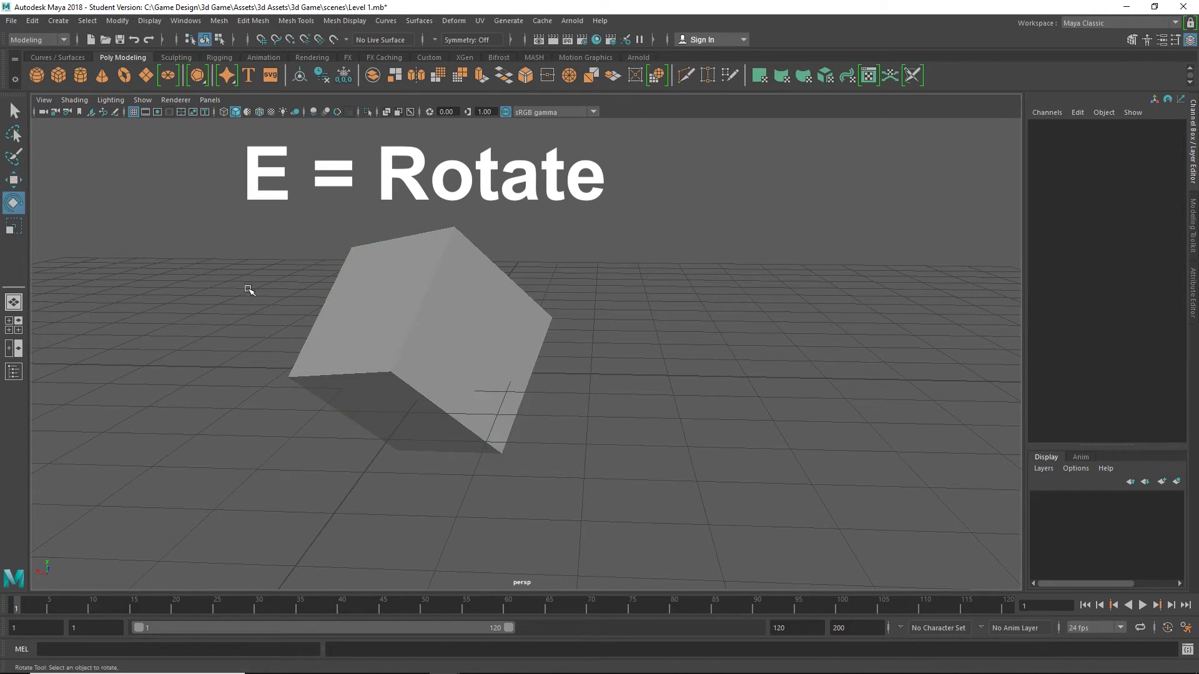
click(13, 226)
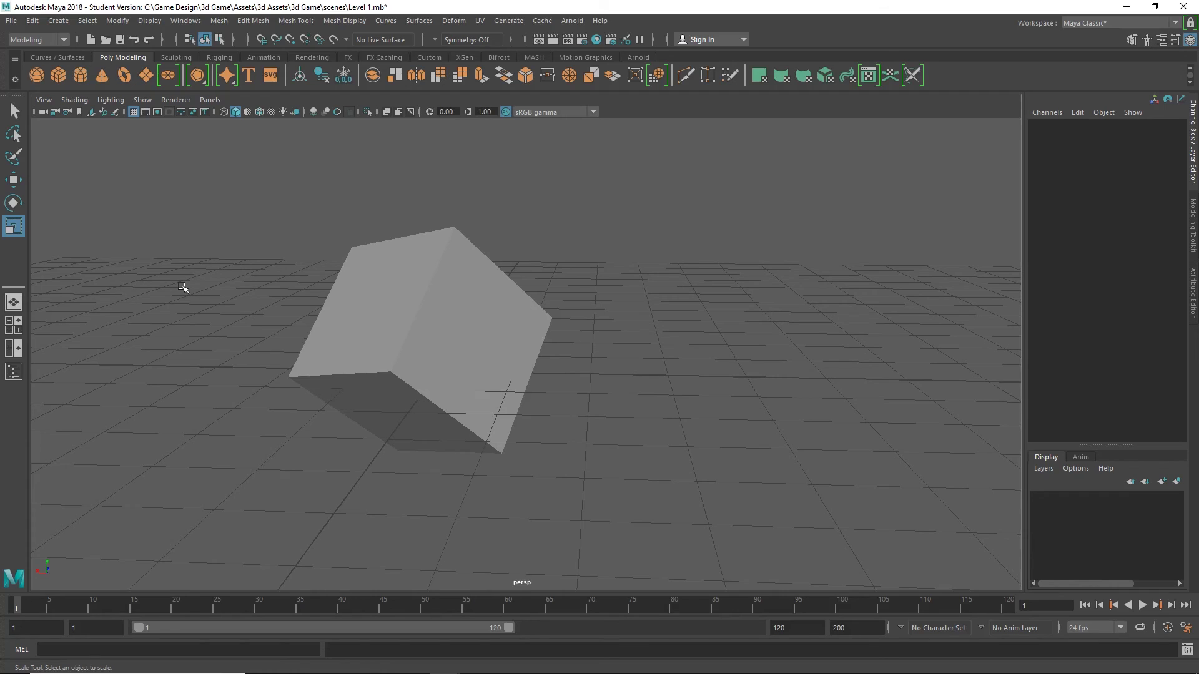
key(q)
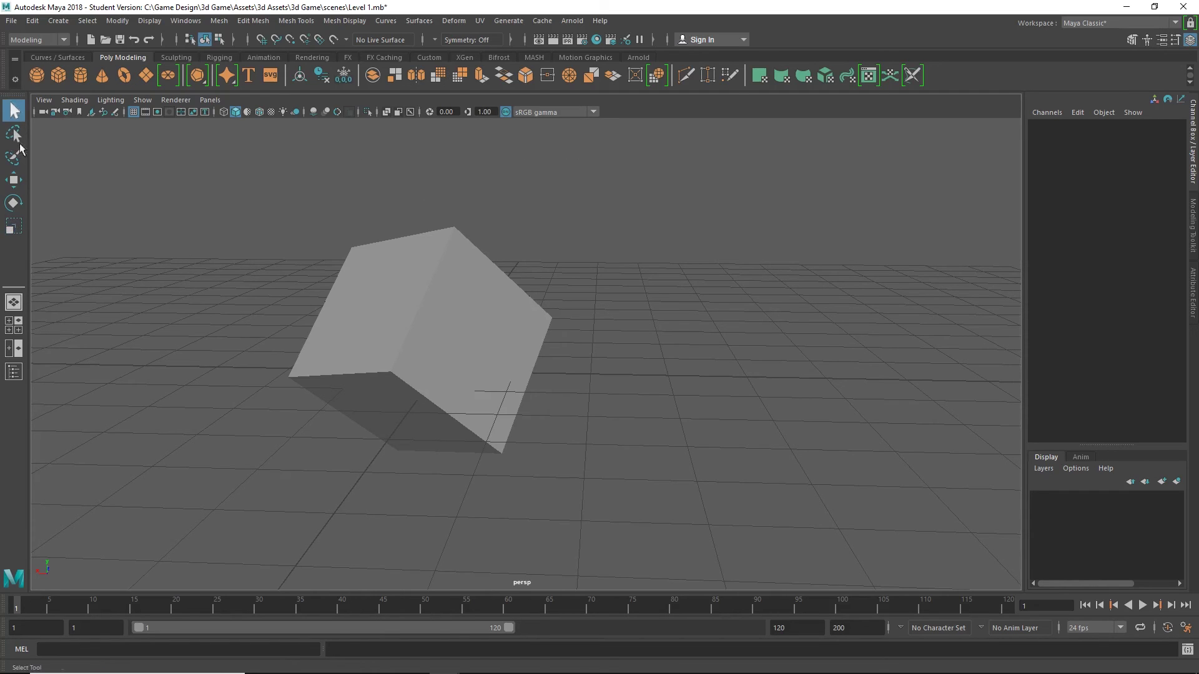